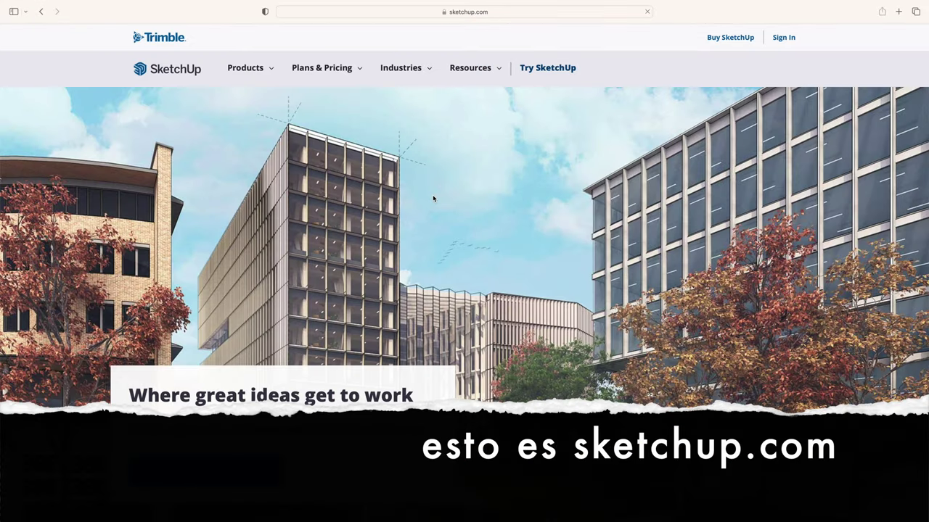
Go from sketchup.com's Products menu to SketchUp for Web and reach the Trimble ID sign-in page.
left_click(269, 76)
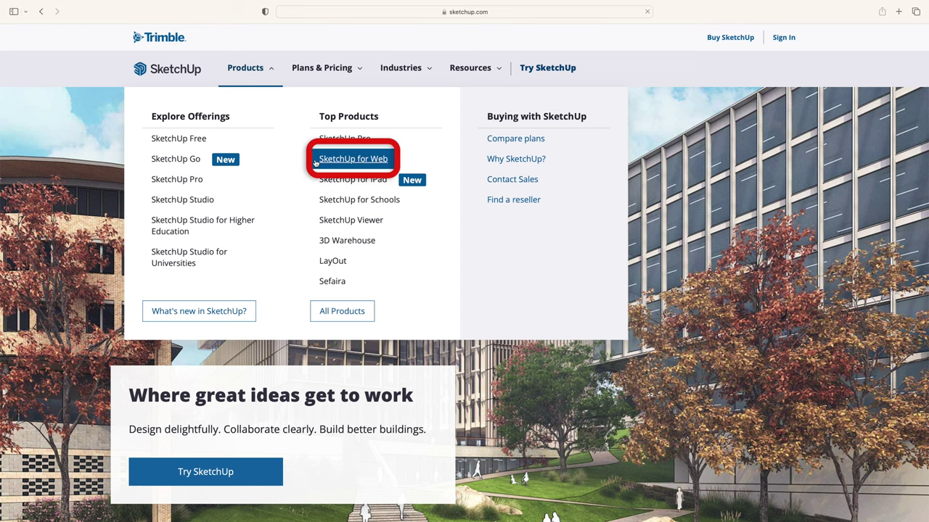
left_click(315, 163)
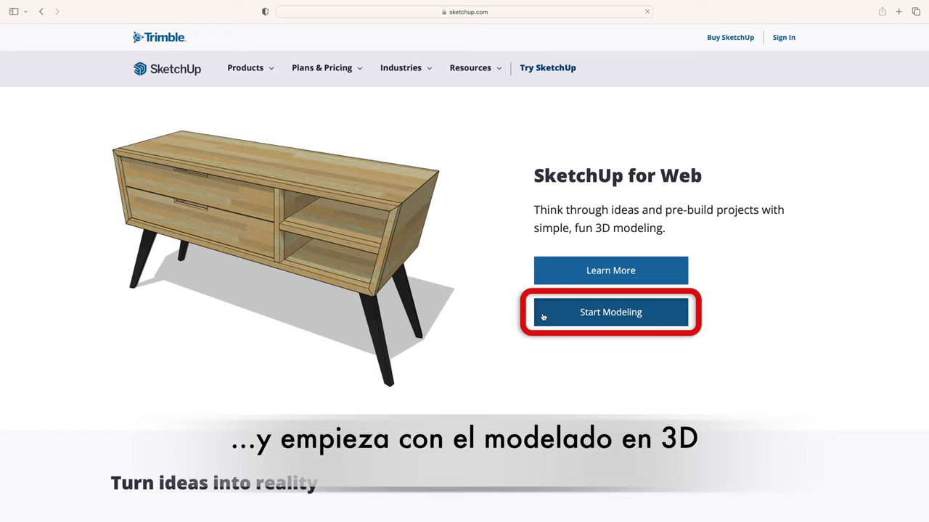
left_click(542, 316)
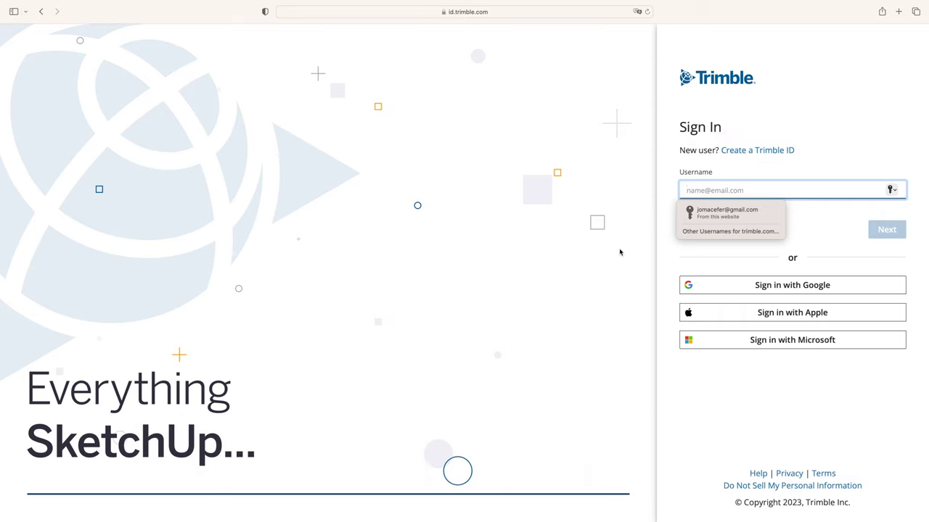
Sign in to Trimble ID using the saved account username and password from autofill.
left_click(682, 213)
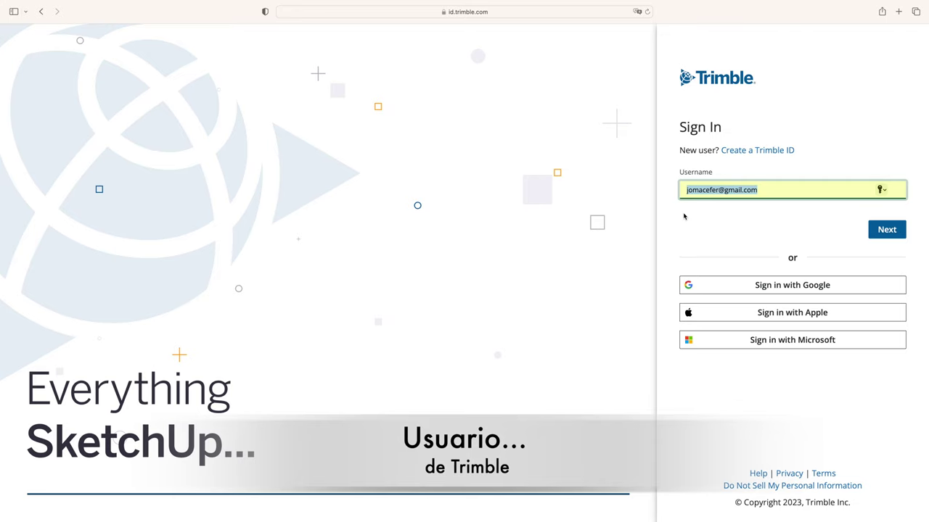
left_click(873, 229)
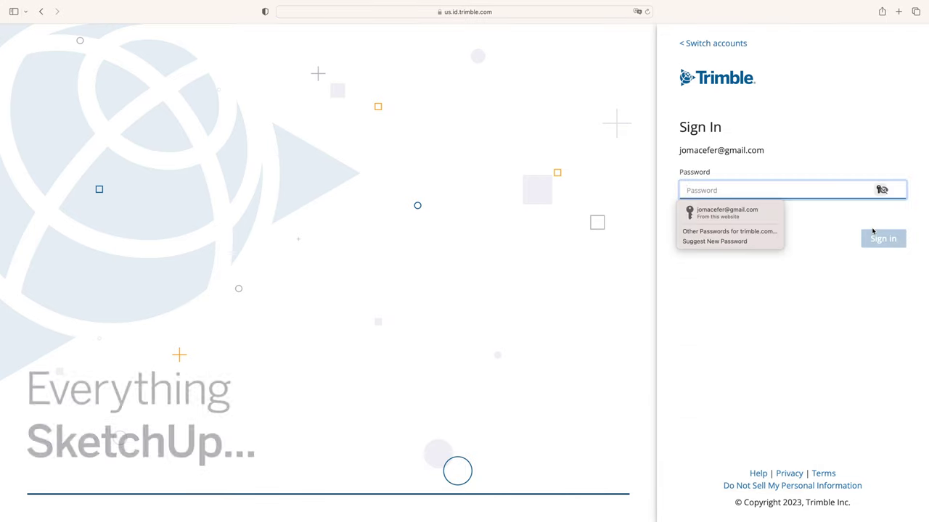
left_click(725, 212)
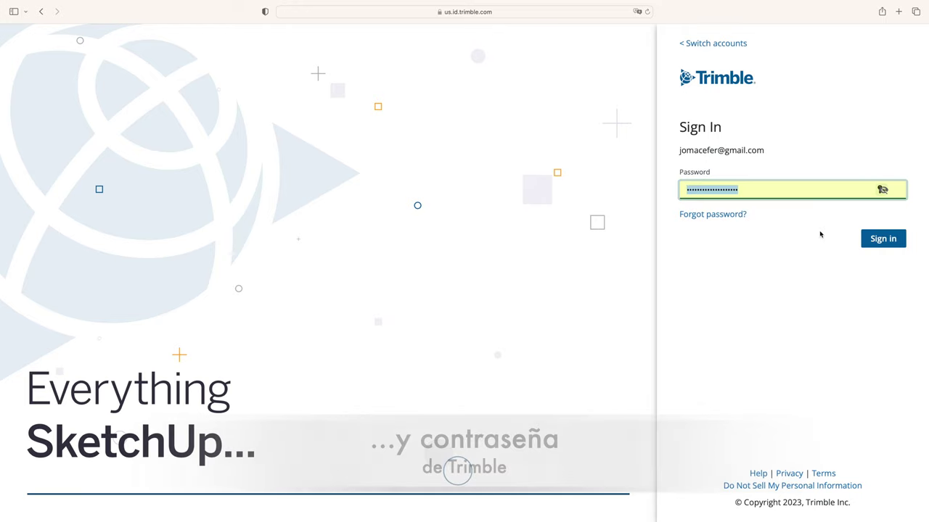
left_click(864, 240)
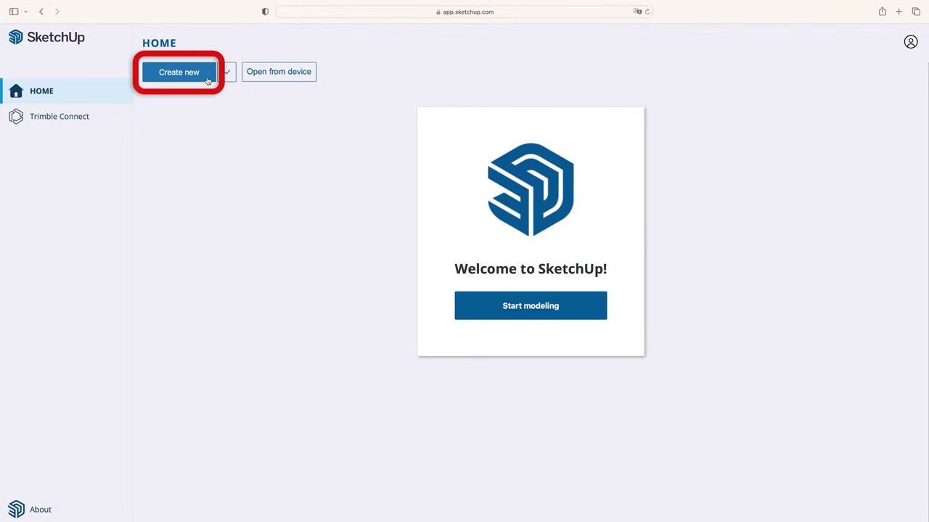
Create a new model and choose Decimal - Millimeters as the default template in App Settings.
left_click(207, 80)
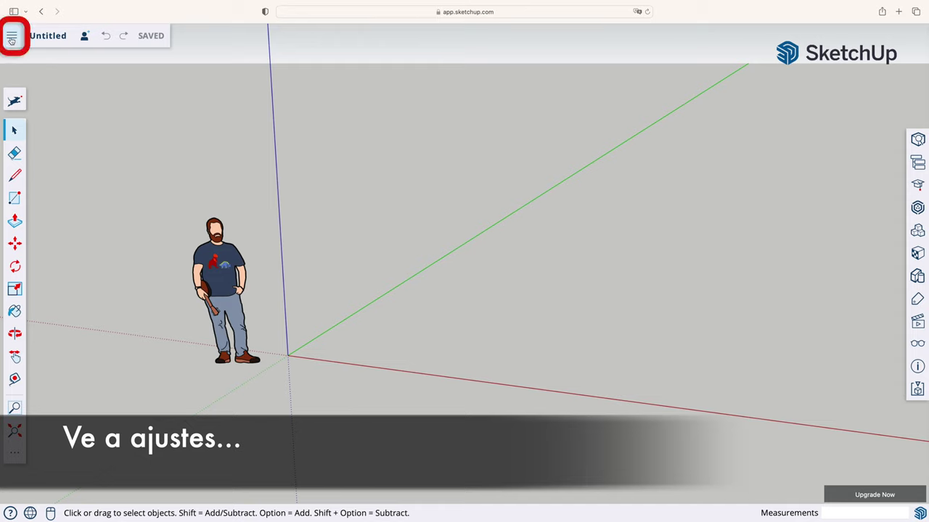
left_click(12, 37)
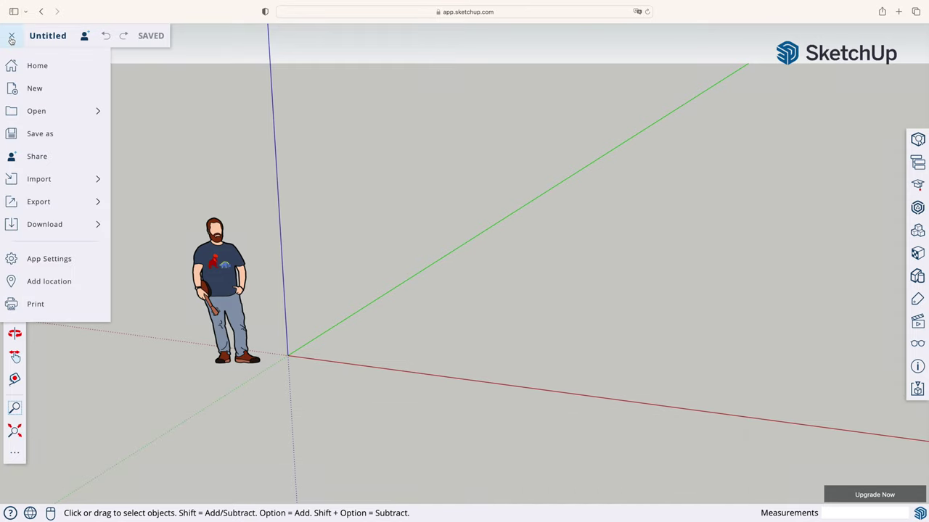
left_click(55, 263)
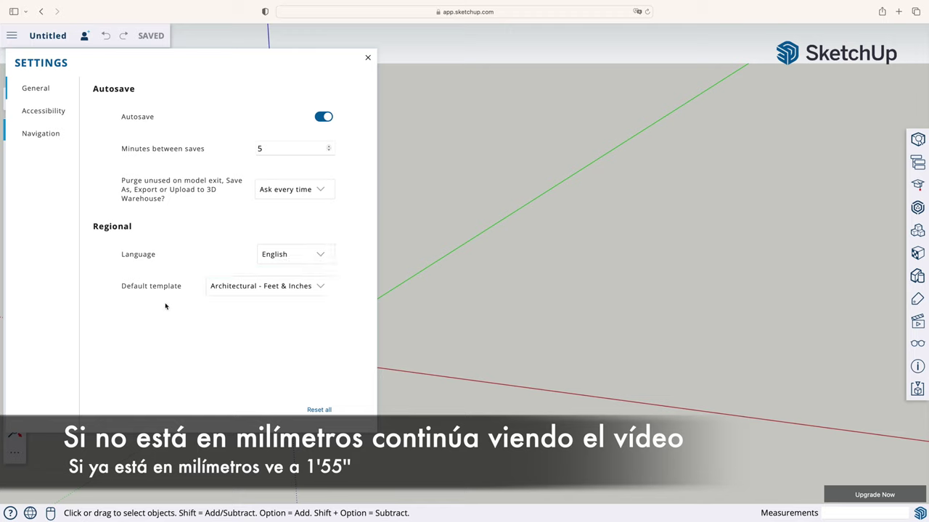
left_click(322, 290)
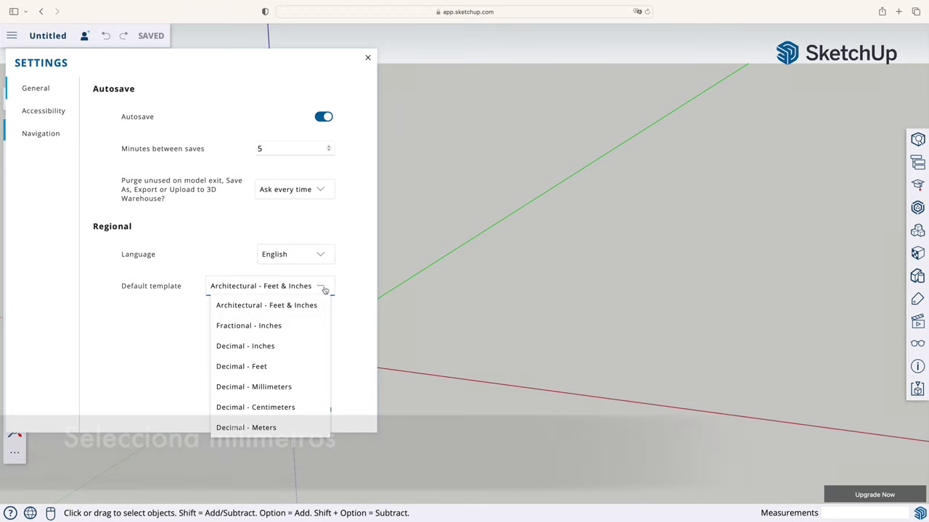
left_click(316, 389)
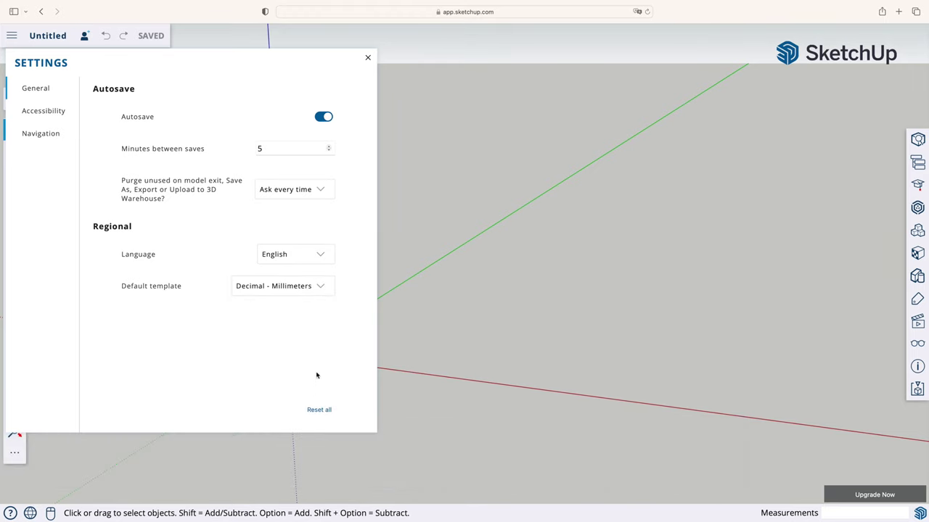
left_click(368, 59)
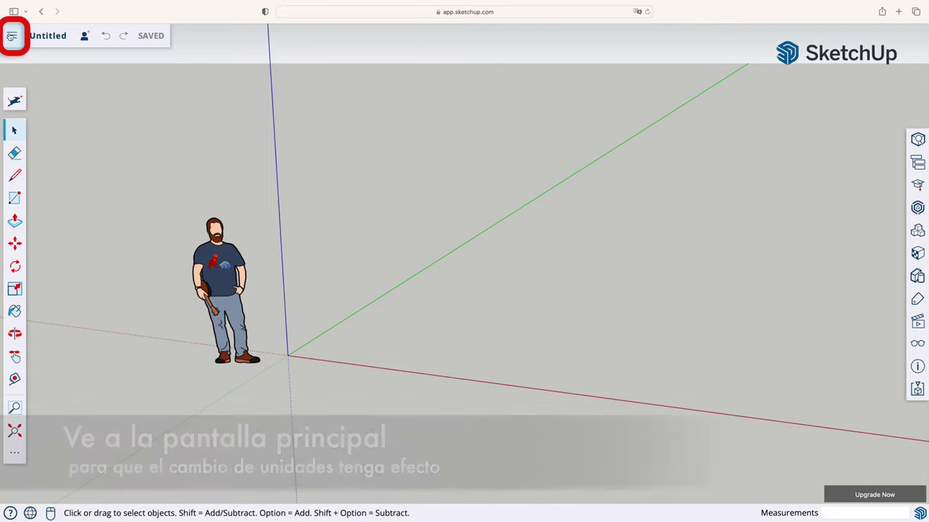
Return Home, create a new model, and confirm App Settings still uses Decimal - Millimeters.
left_click(12, 36)
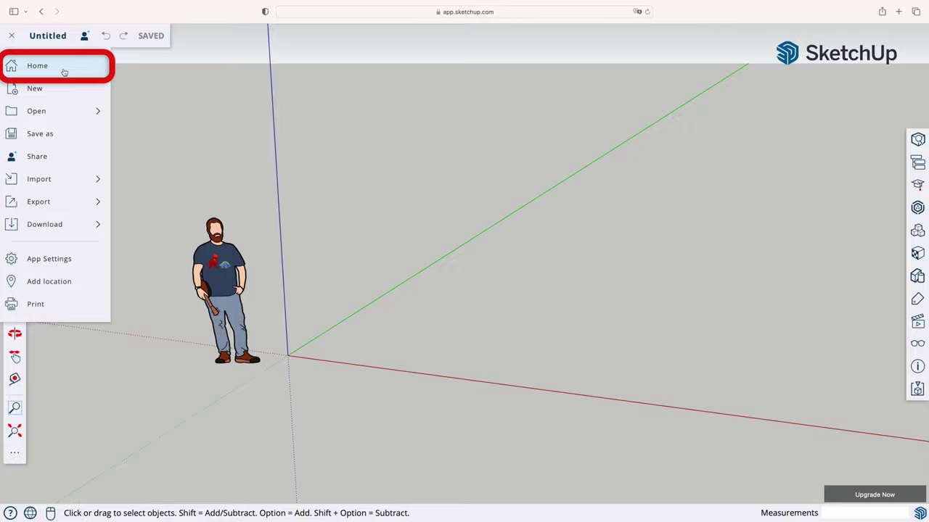
left_click(64, 72)
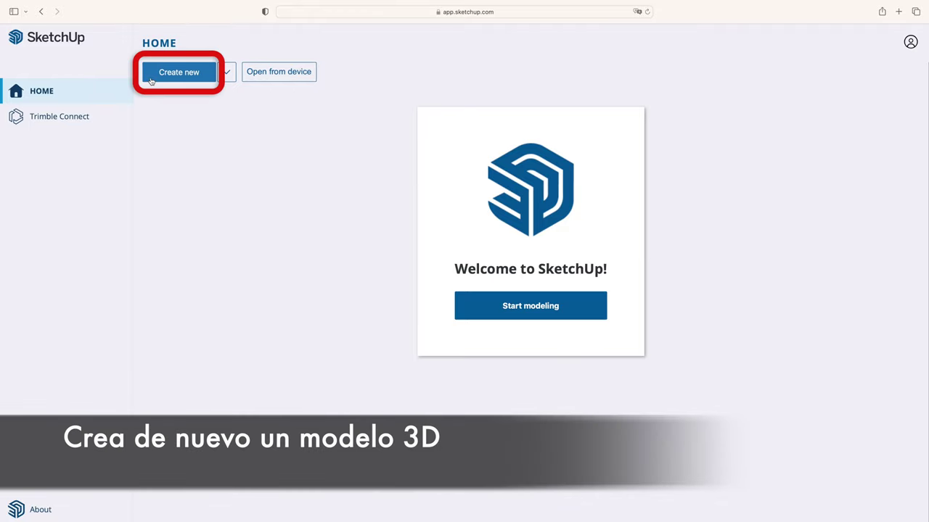
left_click(151, 76)
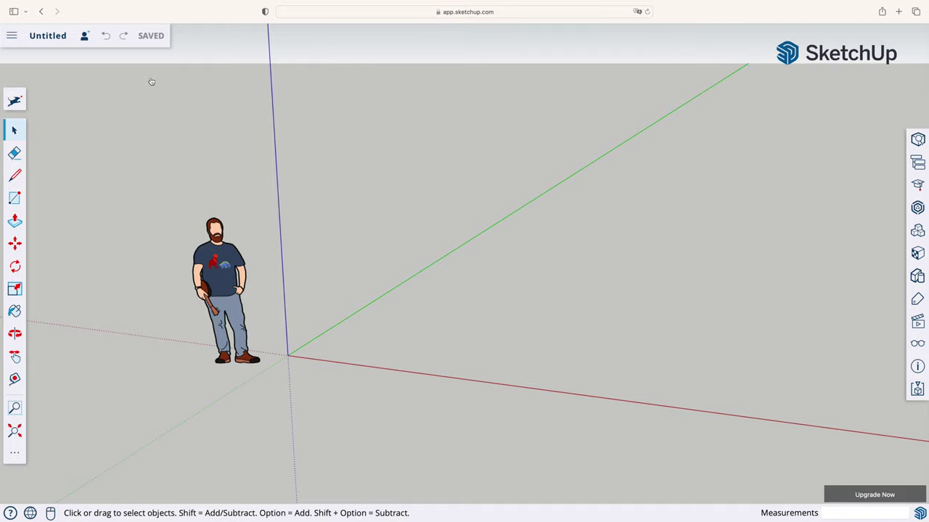
left_click(13, 40)
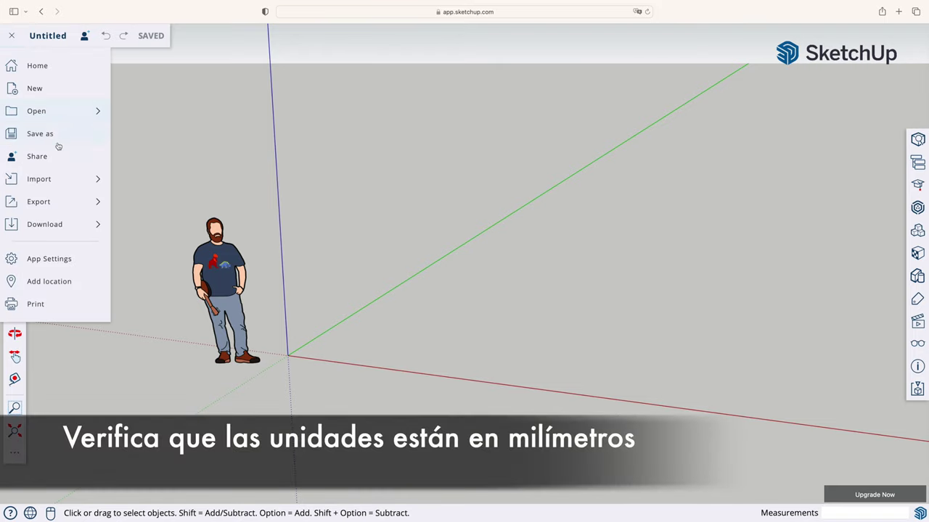
left_click(80, 263)
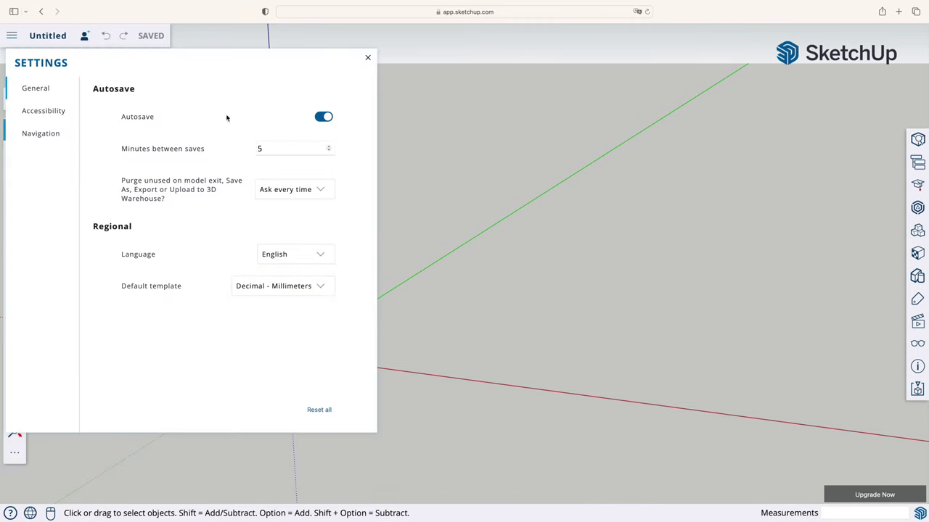
left_click(367, 60)
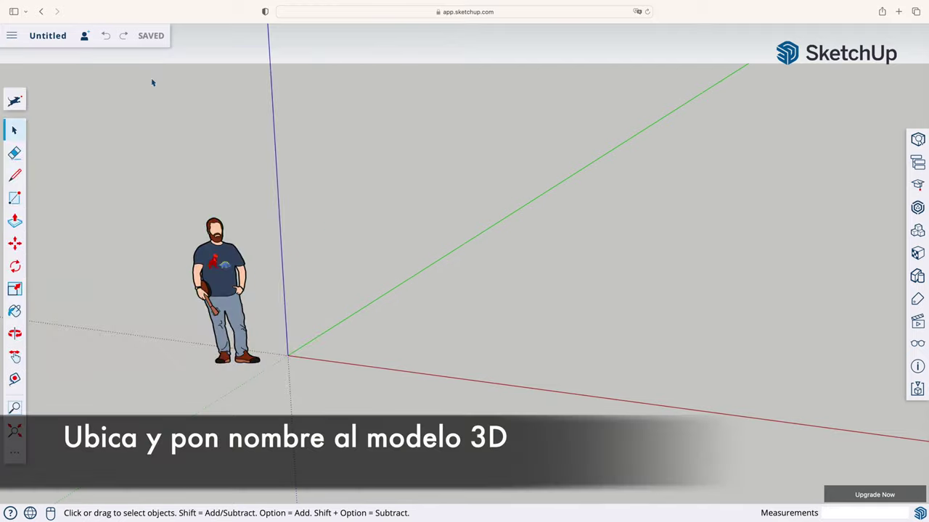
Create a new 'First Steps' folder inside the SketchUp project.
left_click(59, 47)
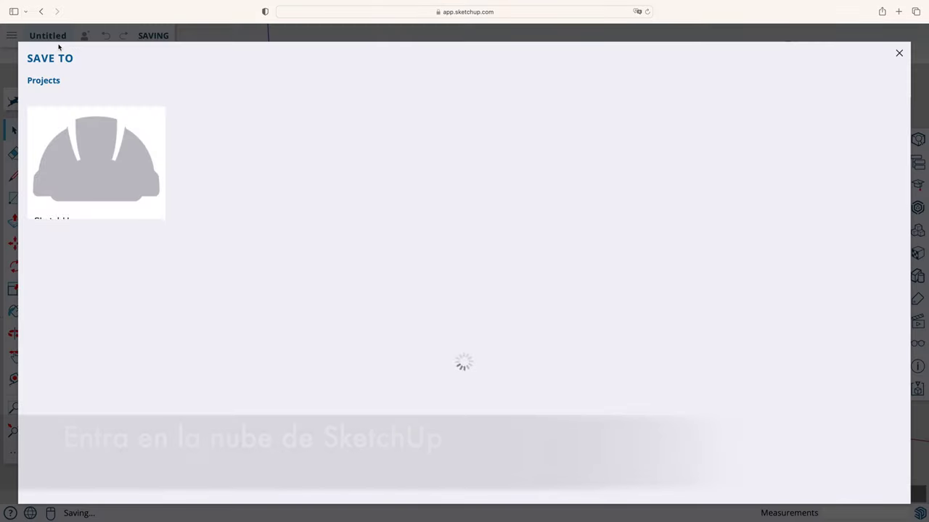
left_click(89, 186)
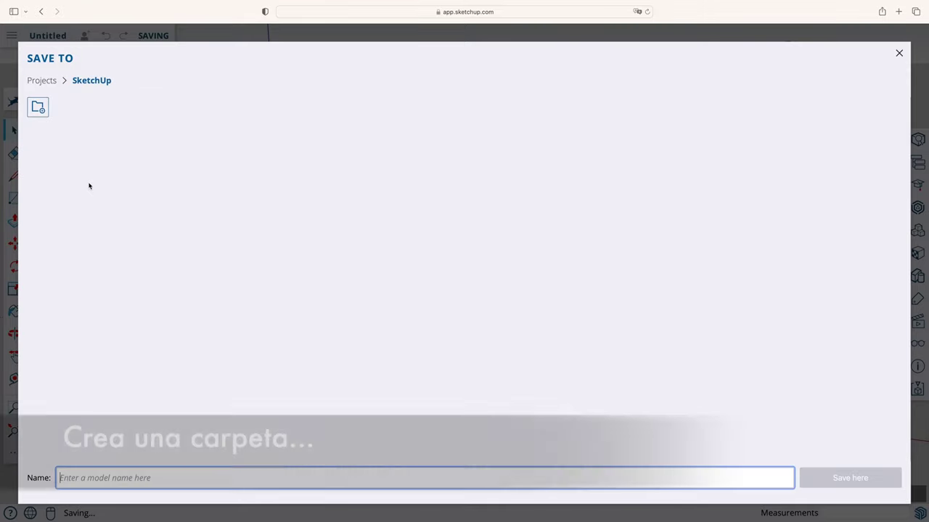
left_click(40, 112)
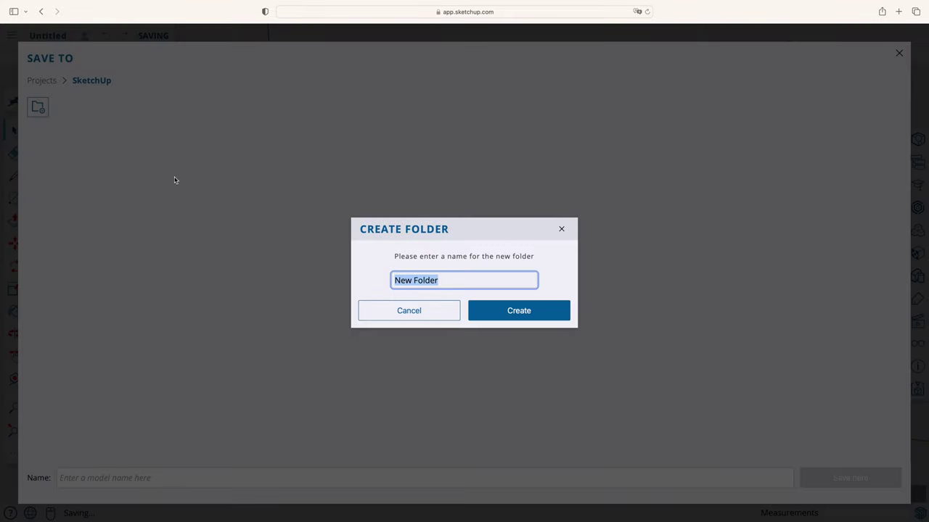
type("F")
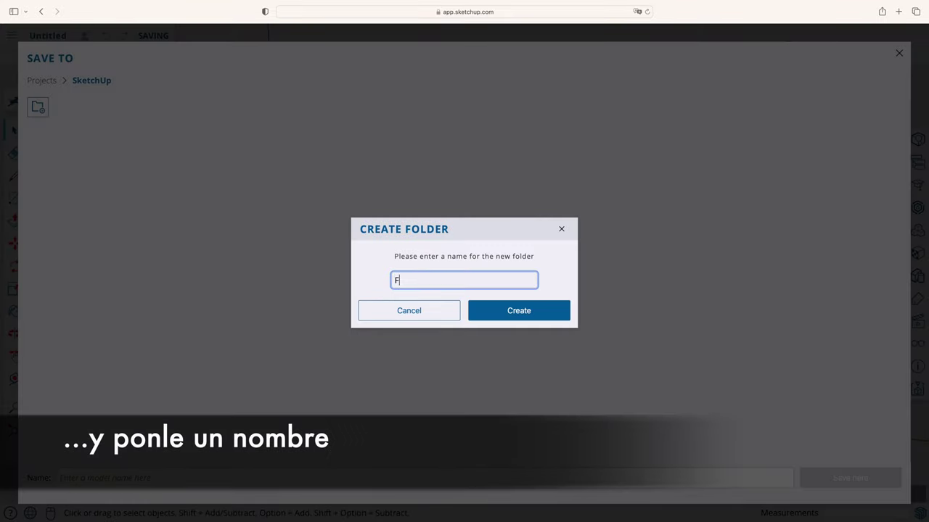
type("irst Steps")
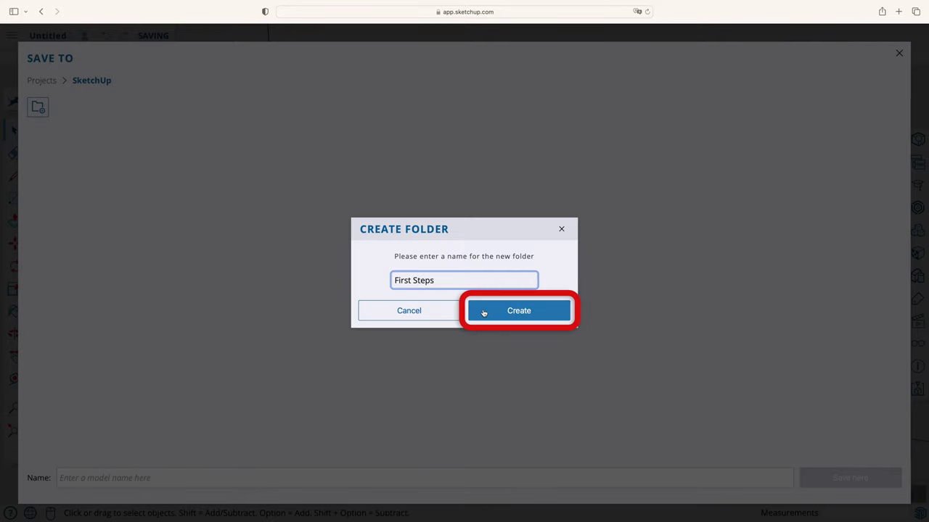
left_click(484, 312)
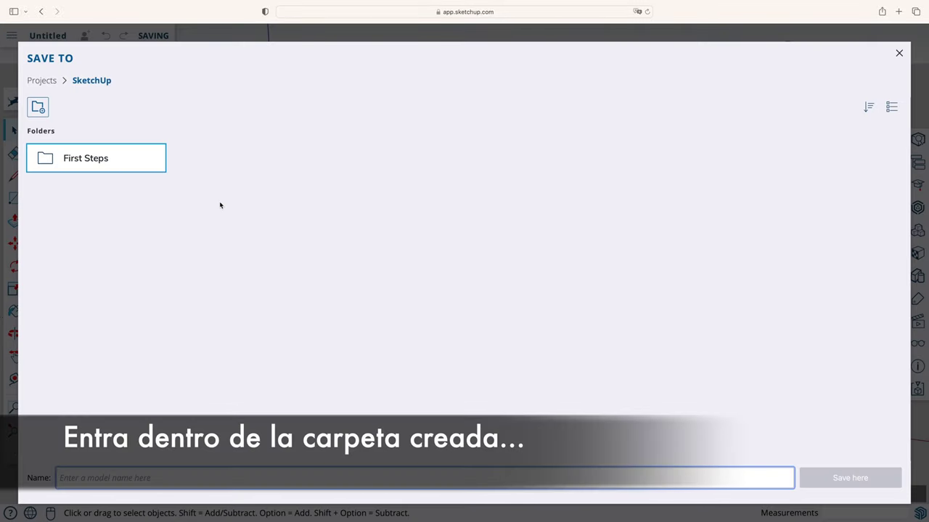
Save the model as 'Activity 1' in the First Steps folder.
left_click(135, 168)
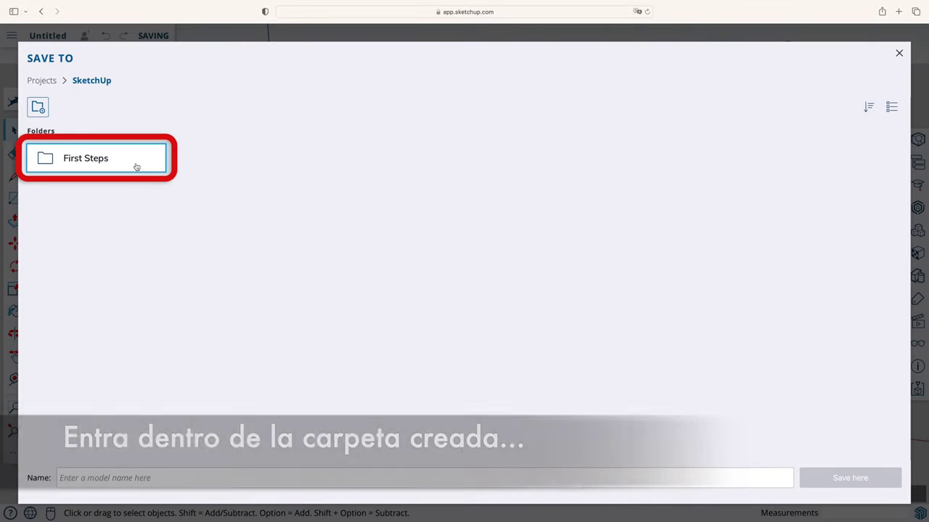
double_click(135, 167)
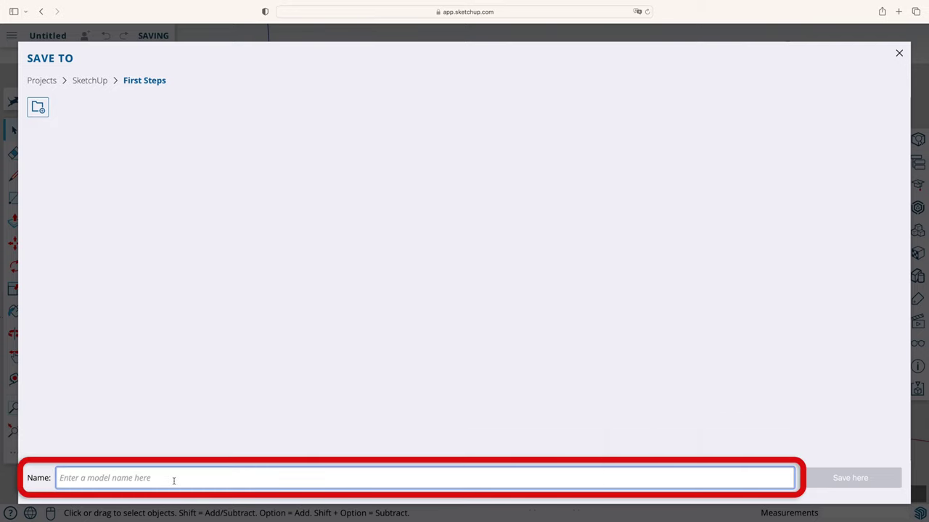
type("Activity 1")
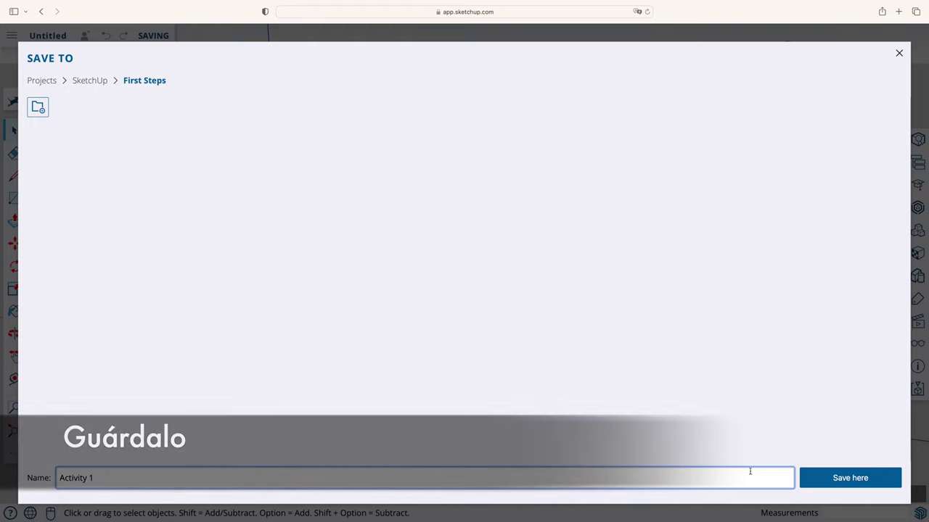
left_click(809, 479)
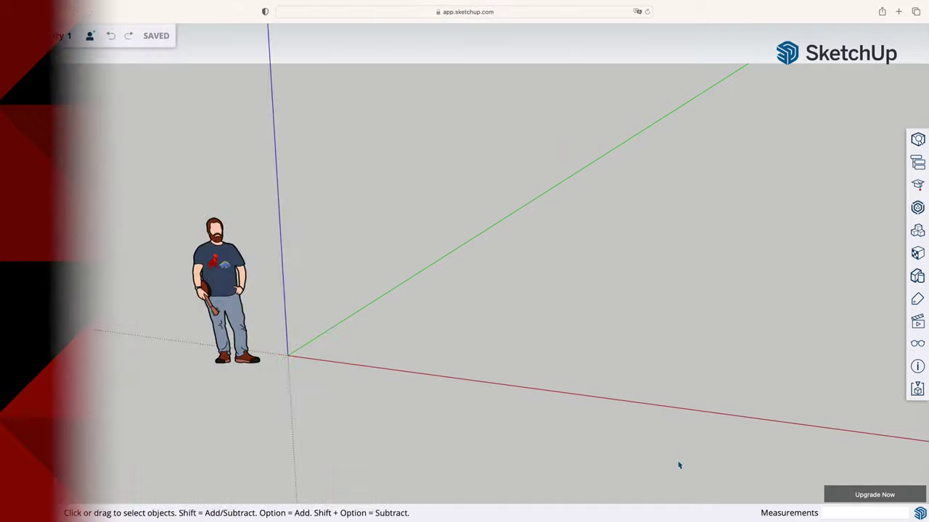
Zoom in and back out, then orbit to a level front view.
scroll(256, 300, "up", 2)
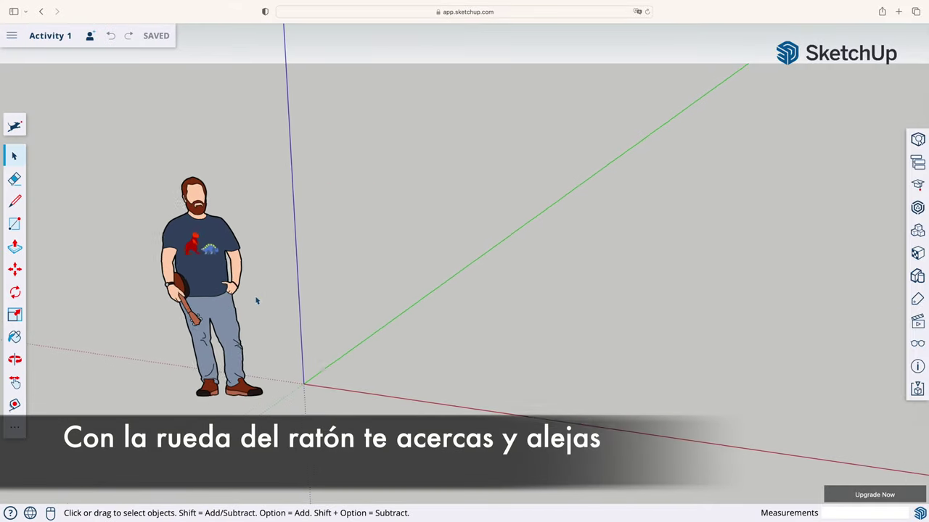
scroll(256, 301, "up", 3)
scroll(256, 300, "up", 1)
scroll(256, 301, "down", 1)
scroll(256, 300, "down", 2)
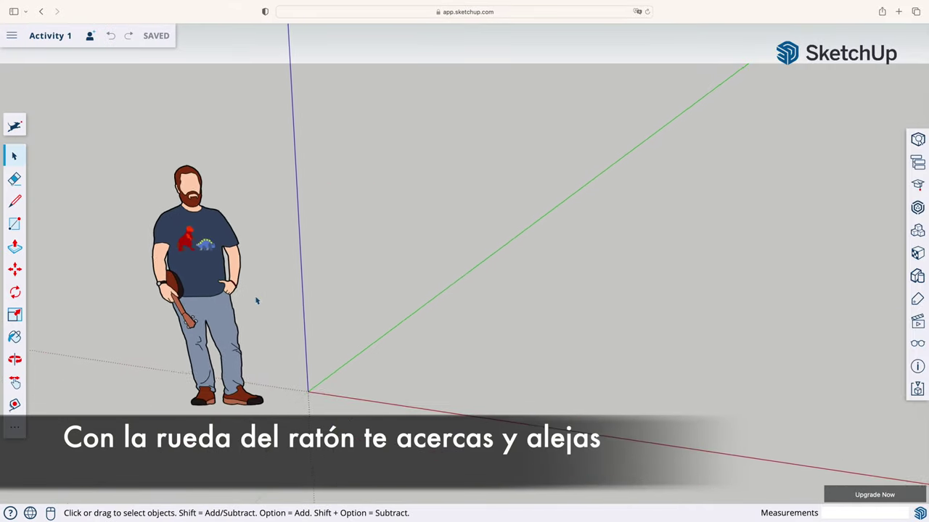
scroll(256, 301, "down", 2)
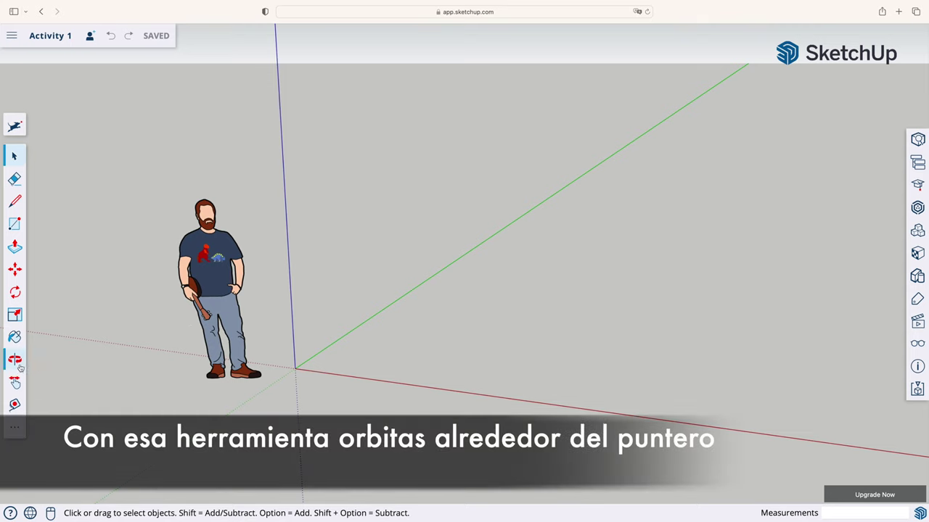
left_click(15, 362)
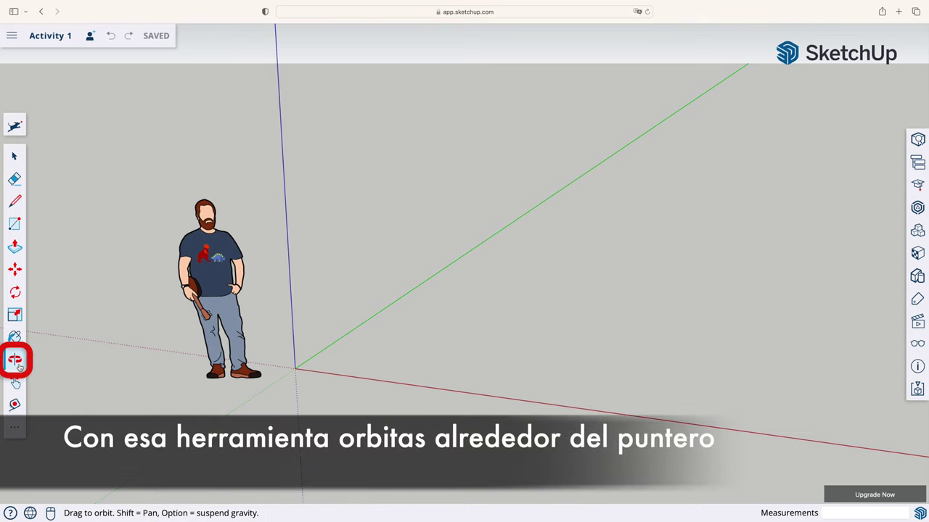
mouse_move(110, 370)
left_mouse_down()
mouse_move(151, 241)
mouse_move(149, 354)
mouse_move(189, 384)
mouse_move(327, 387)
mouse_move(265, 414)
mouse_move(170, 396)
mouse_move(147, 373)
left_mouse_up()
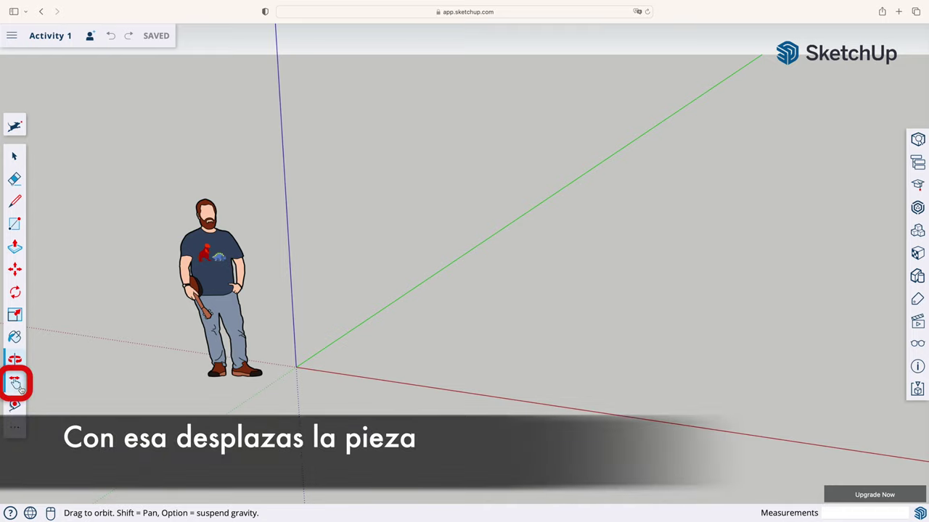
Pan the figure to the right, then Zoom Extents to fit the whole scene.
left_click(16, 383)
mouse_move(131, 373)
left_mouse_down()
mouse_move(418, 375)
mouse_move(313, 390)
mouse_move(106, 373)
mouse_move(114, 216)
mouse_move(122, 358)
mouse_move(107, 386)
left_mouse_up()
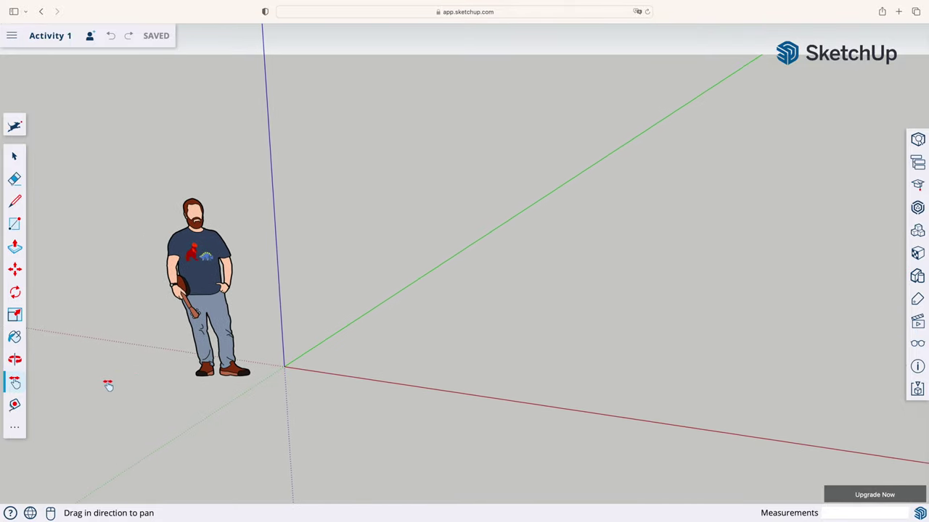
left_click(15, 428)
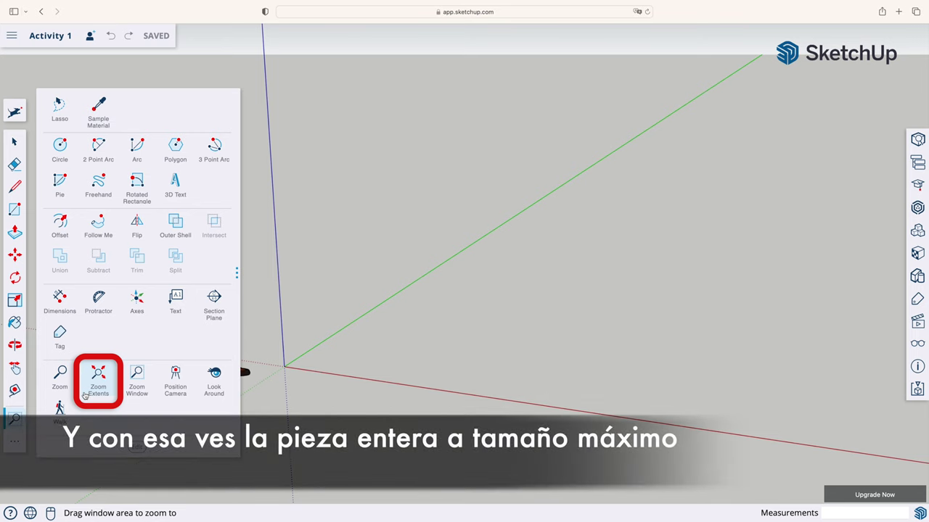
left_click(84, 396)
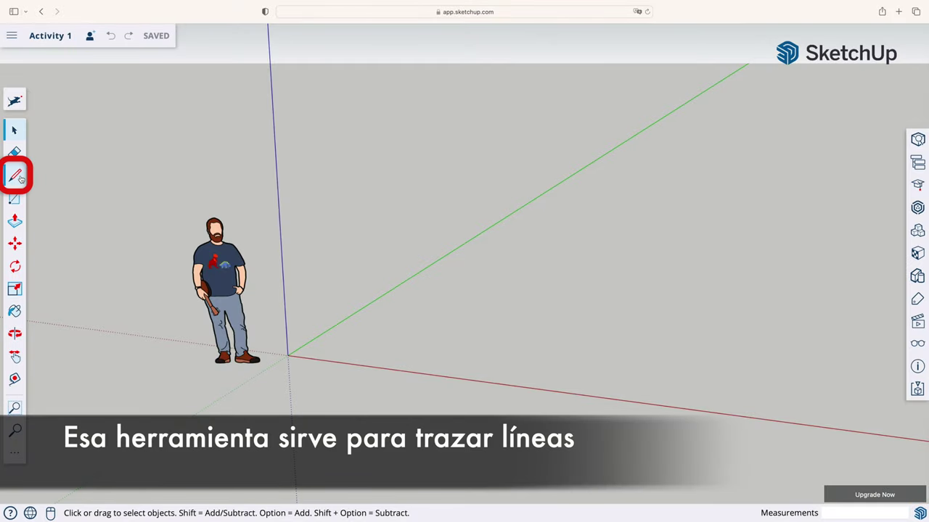
Use the Line tool to draw a 60 mm edge from the origin along the red axis.
left_click(16, 176)
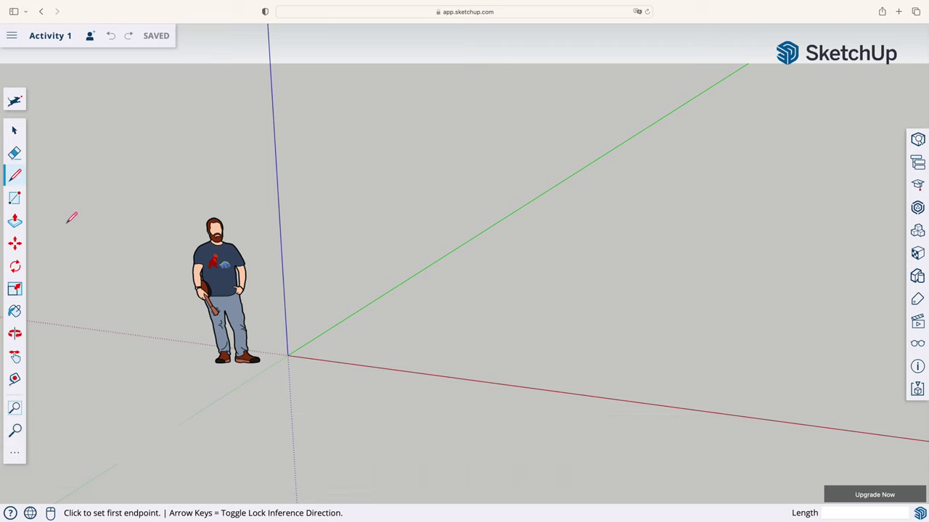
left_click(288, 354)
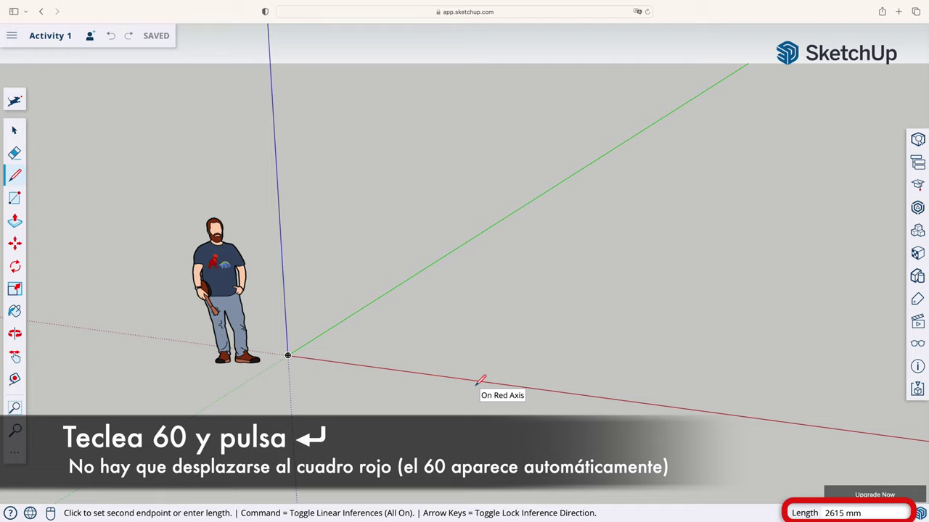
type("60")
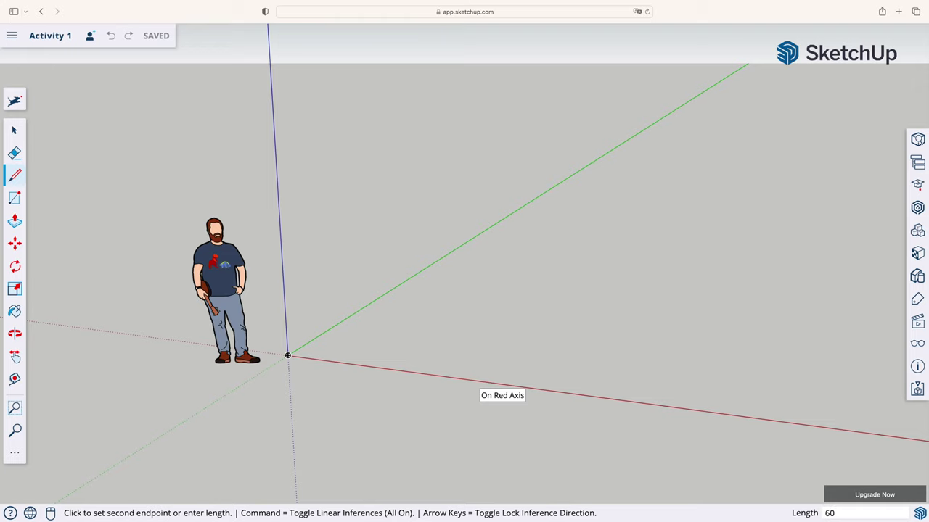
key("Return")
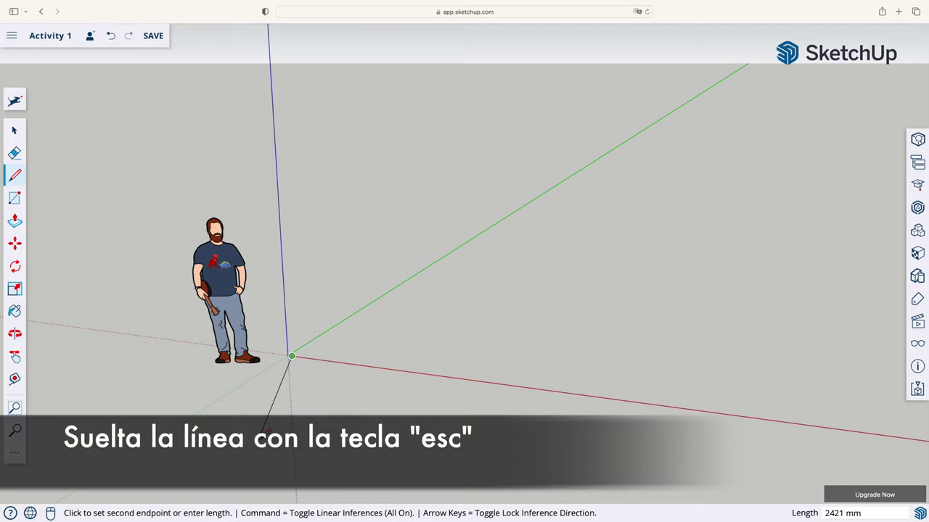
key("Escape")
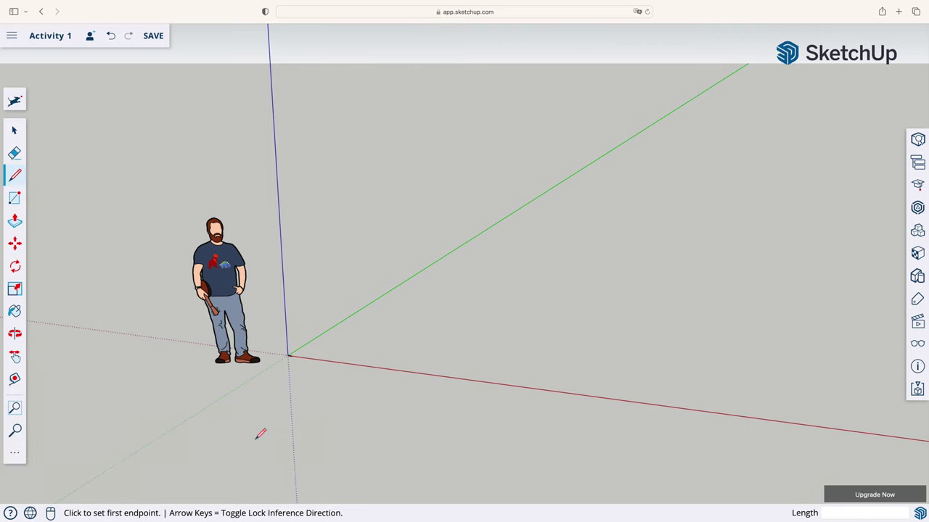
left_click(14, 452)
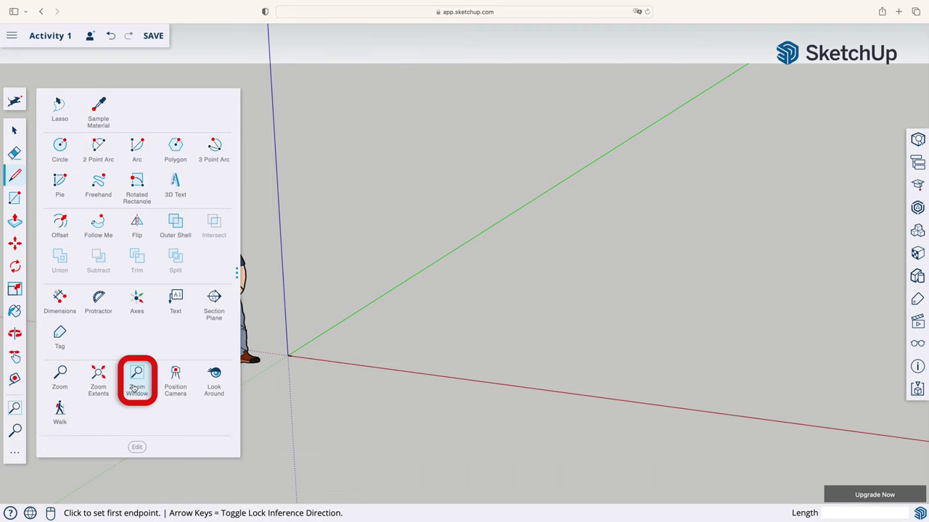
Zoom Window around the origin and scroll in closer on the 60 mm line.
left_click(136, 380)
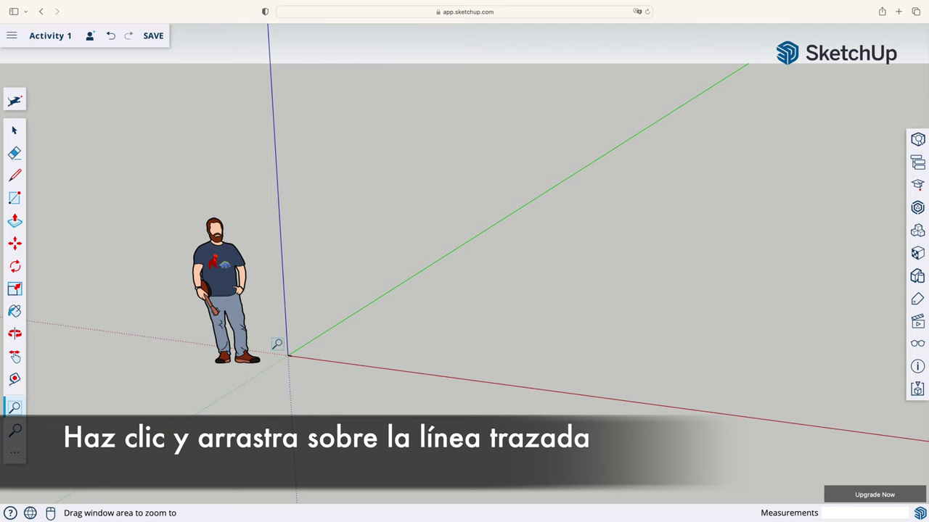
left_click_drag(277, 344, 308, 374)
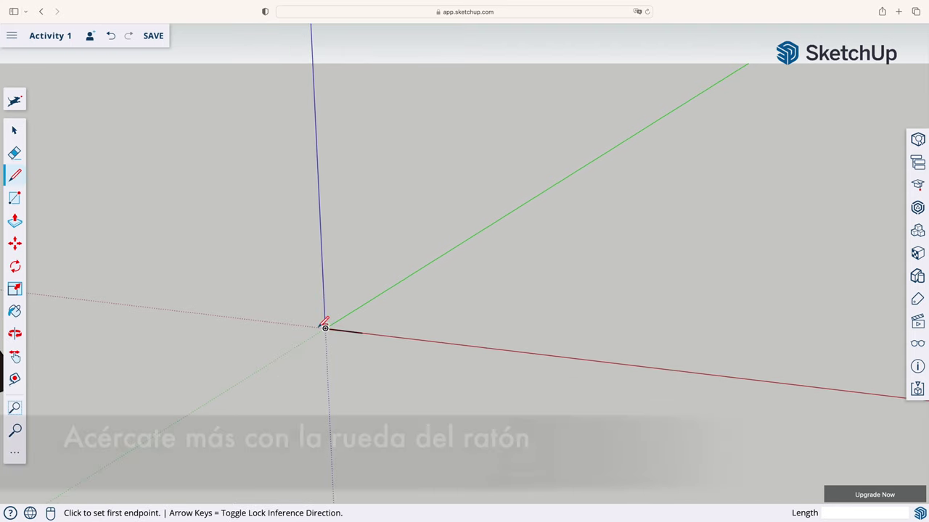
scroll(322, 324, "up", 2)
scroll(321, 325, "up", 1)
scroll(320, 325, "up", 2)
scroll(320, 326, "up", 1)
scroll(321, 323, "up", 2)
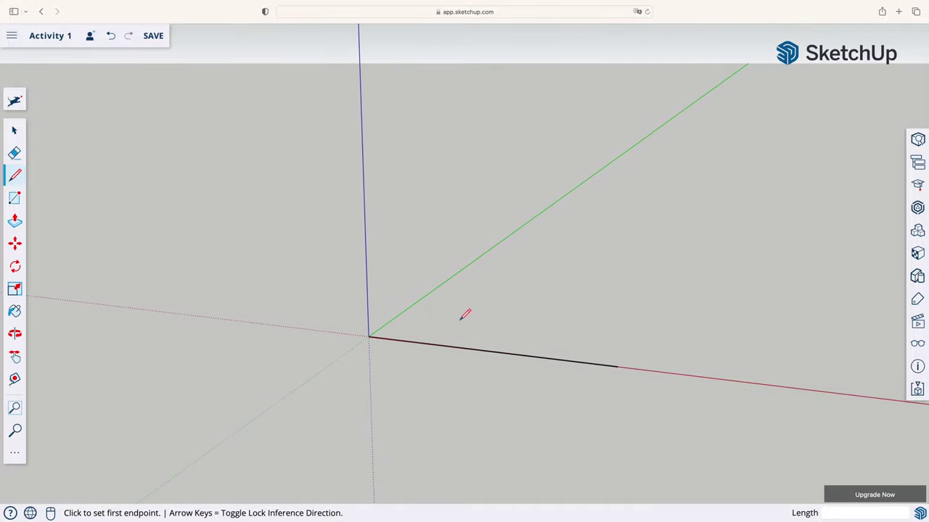
left_click(617, 367)
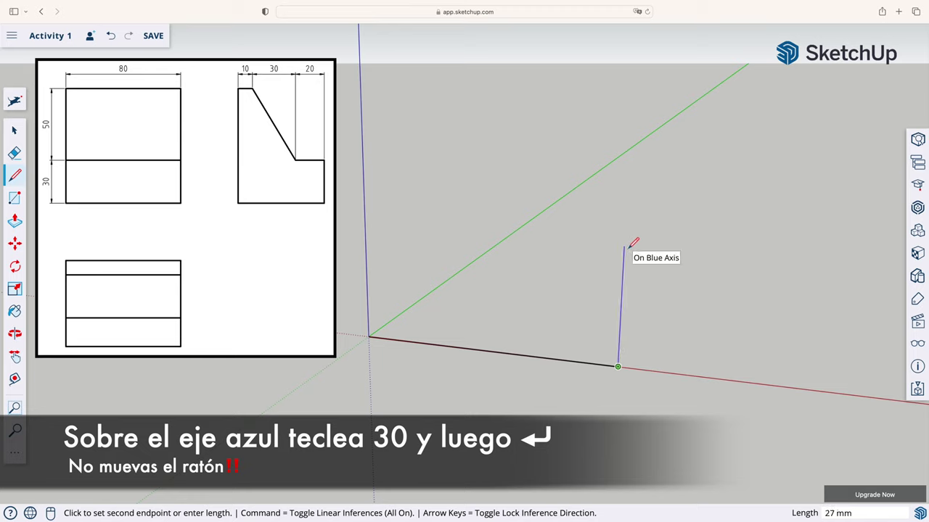
Draw a 30 mm edge up the blue axis and a 20 mm edge along red.
key("Return")
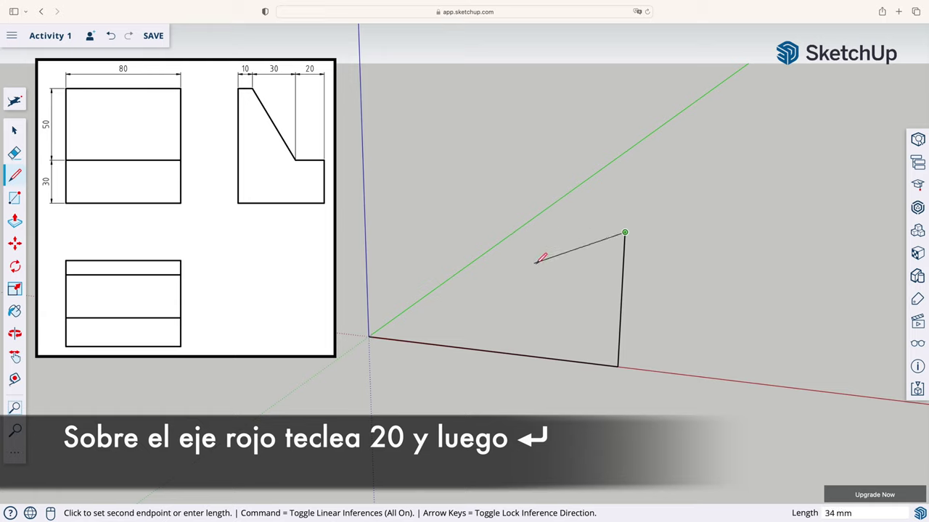
type("20")
key("Return")
middle_click_drag(532, 227, 552, 221)
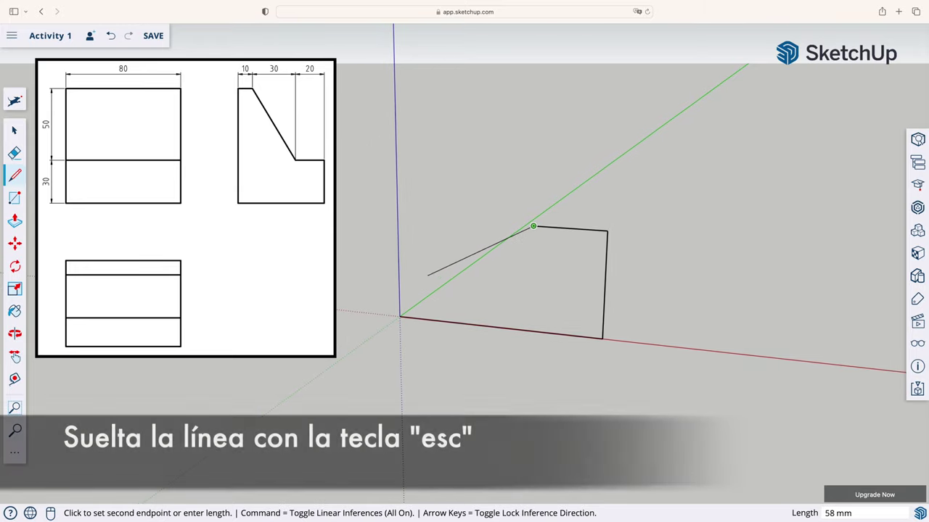
key("Escape")
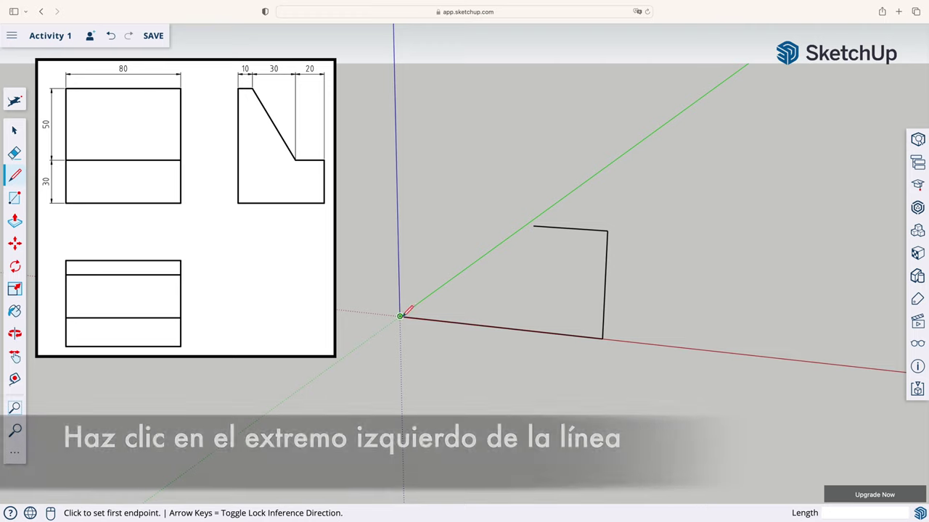
From the origin, draw 80 mm up and 10 mm across, closing the profile into a face.
left_click(400, 316)
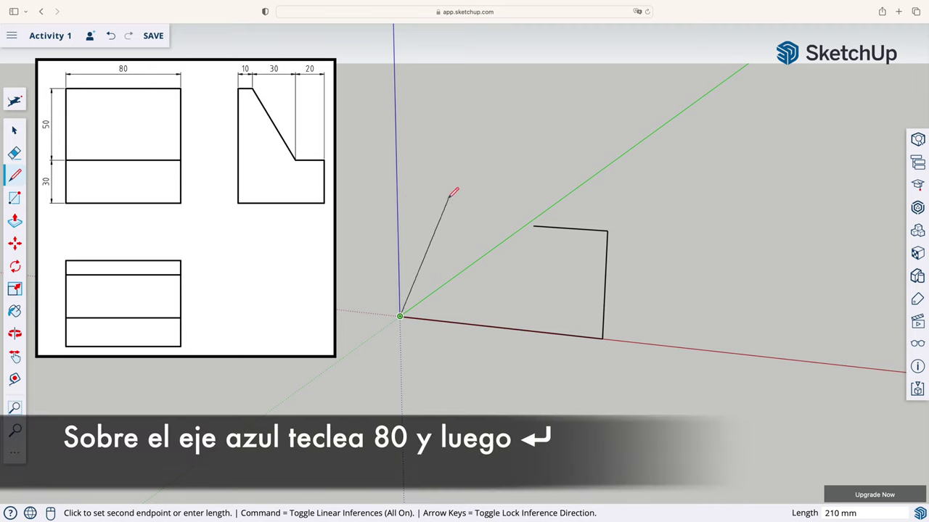
type("80")
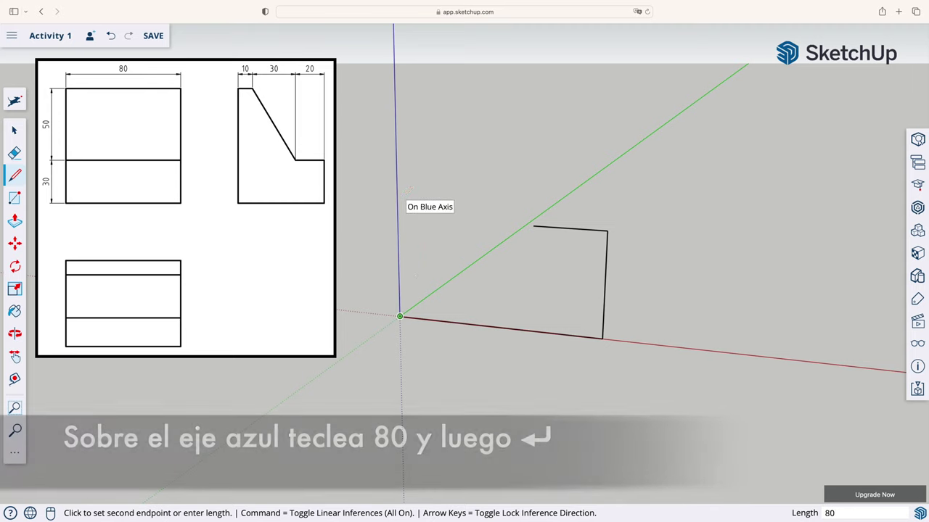
key("Return")
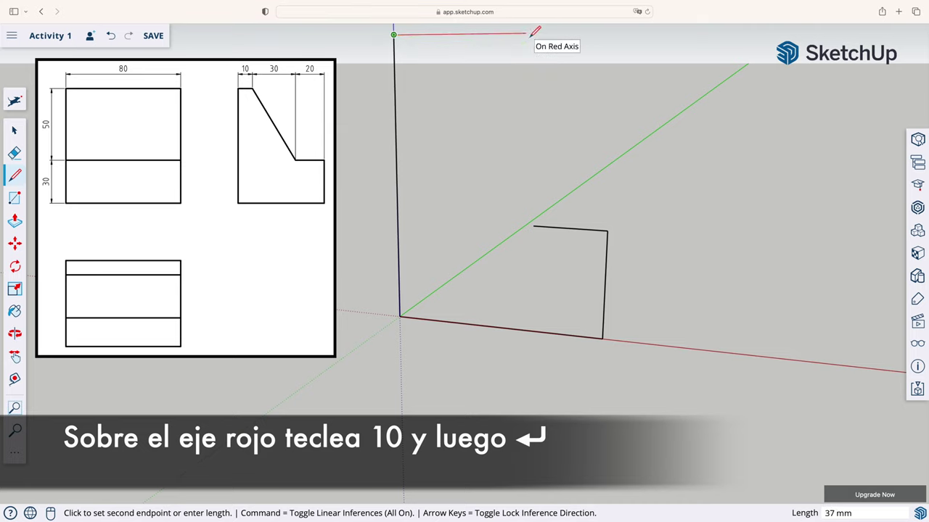
type("10")
key("Return")
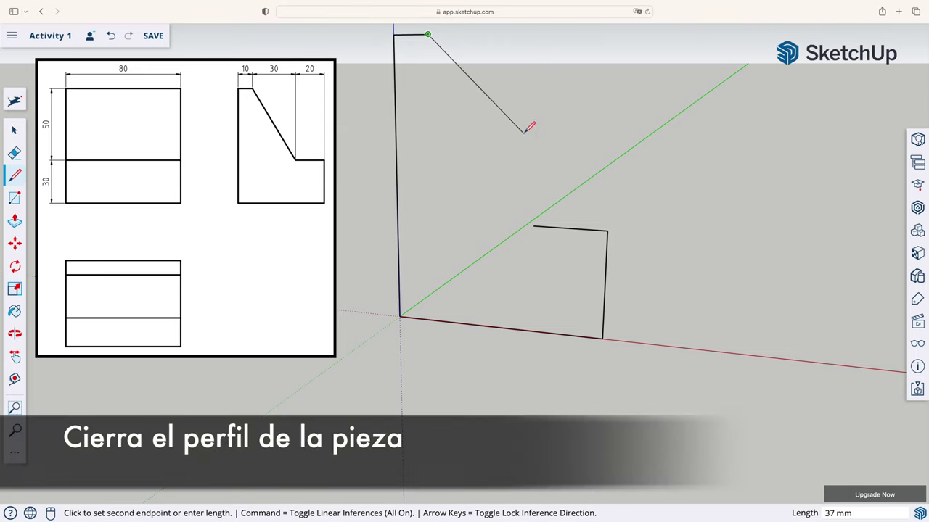
left_click(534, 226)
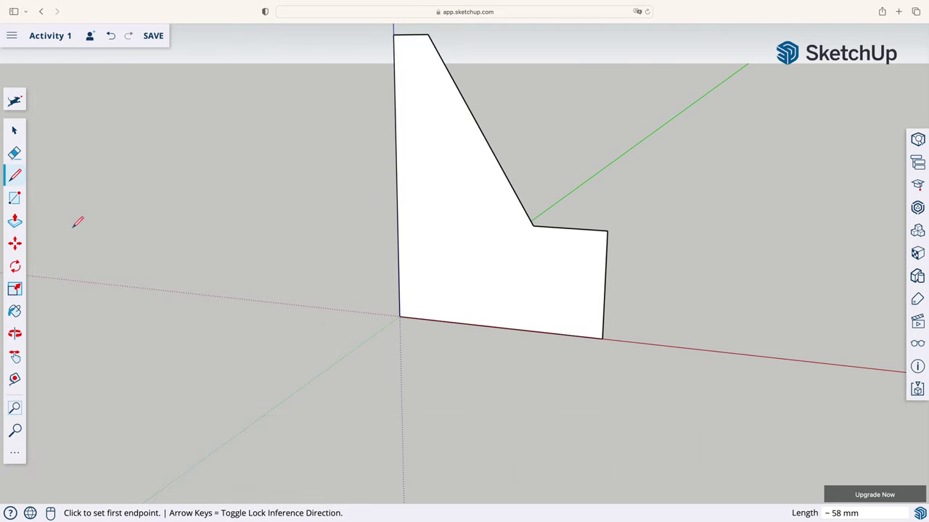
Push/Pull the side profile face 80 mm into a 3D seat solid.
left_click(16, 221)
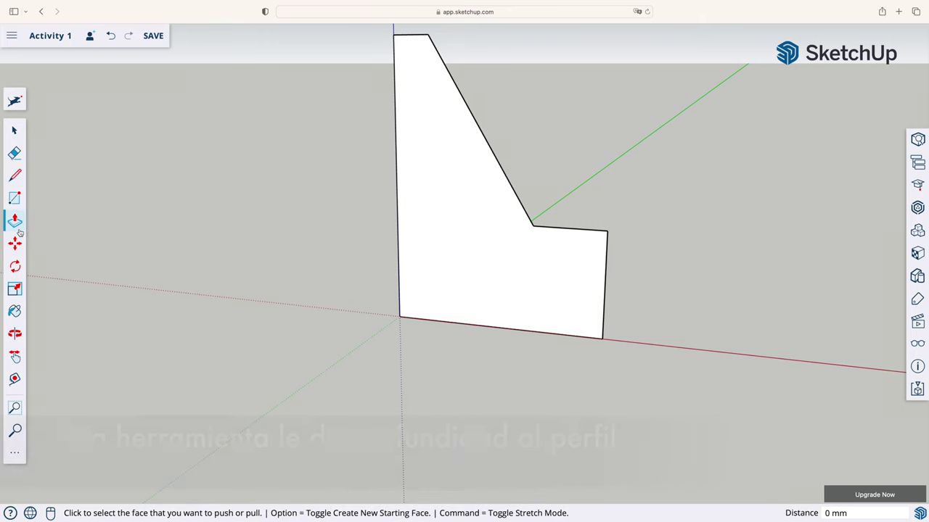
left_click(515, 274)
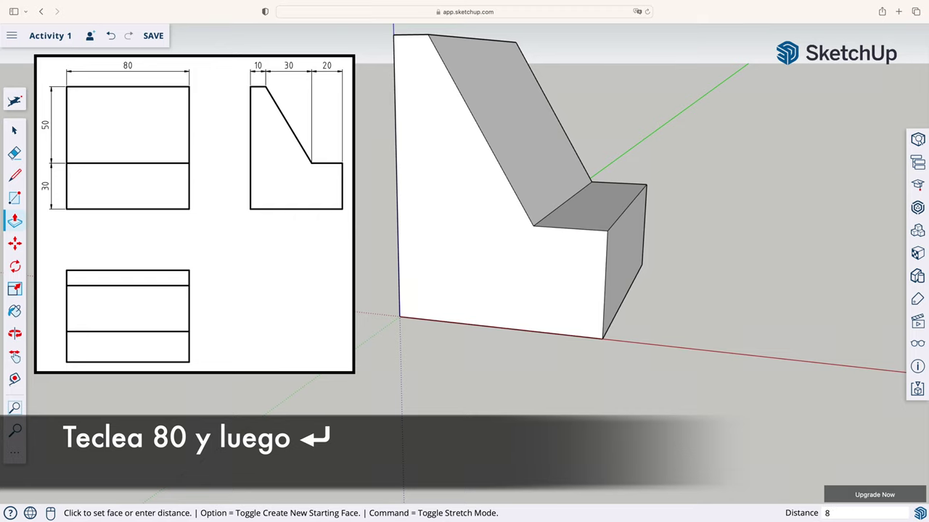
key("Return")
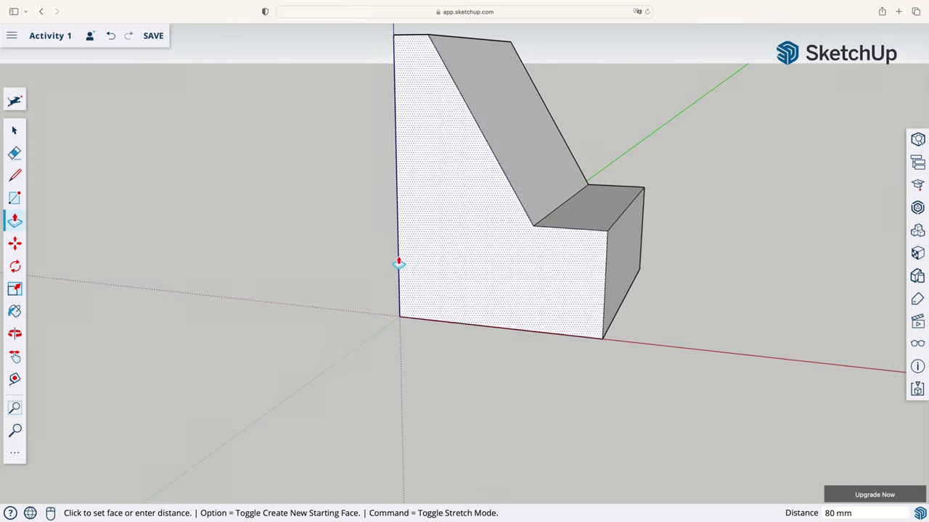
left_click(22, 363)
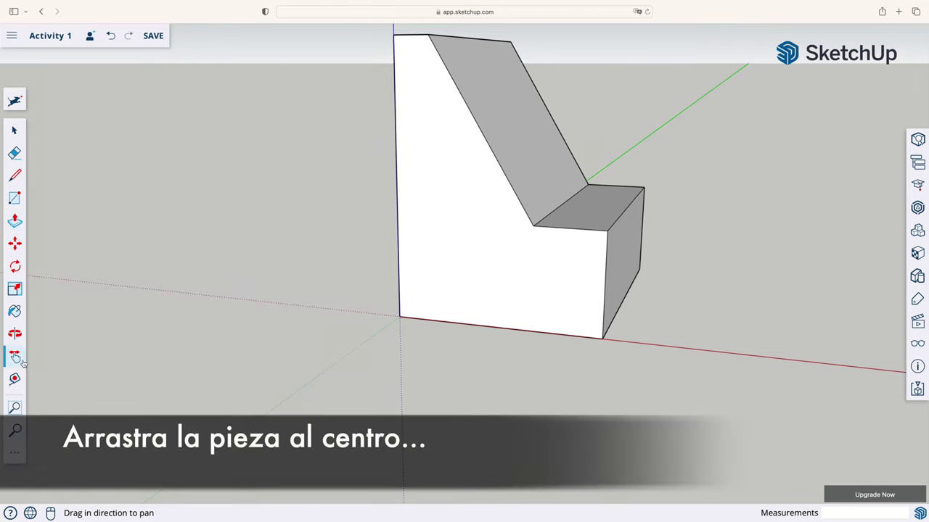
Zoom extents so the seat and the 1.80 m person figure are fully visible.
left_click_drag(348, 311, 236, 395)
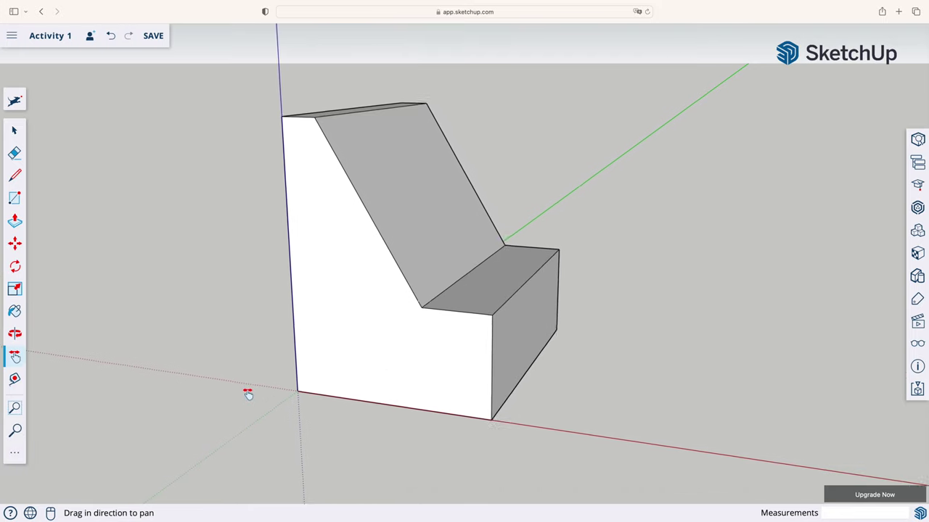
key("space")
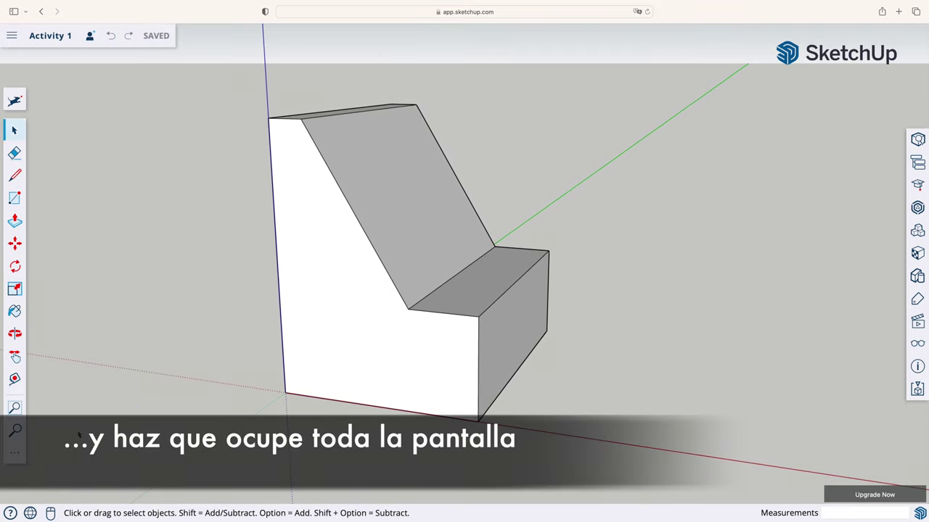
left_click(16, 454)
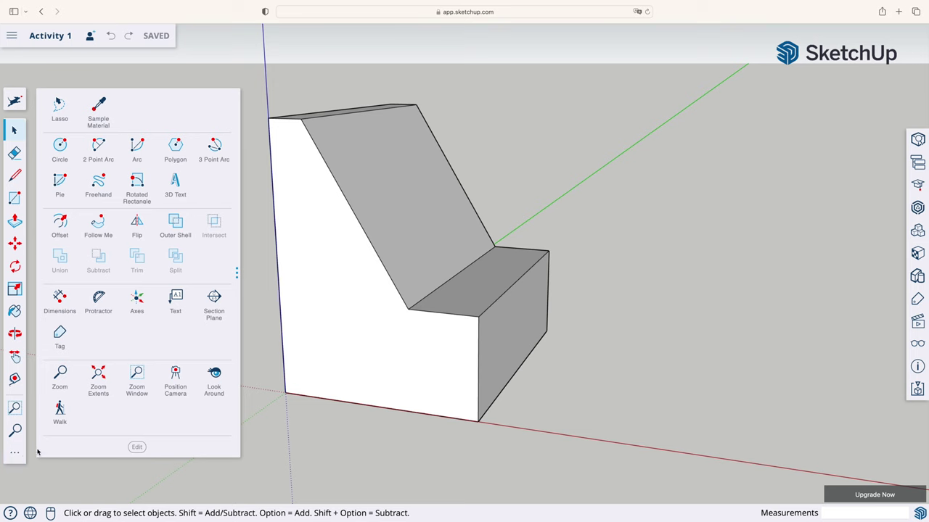
left_click(94, 390)
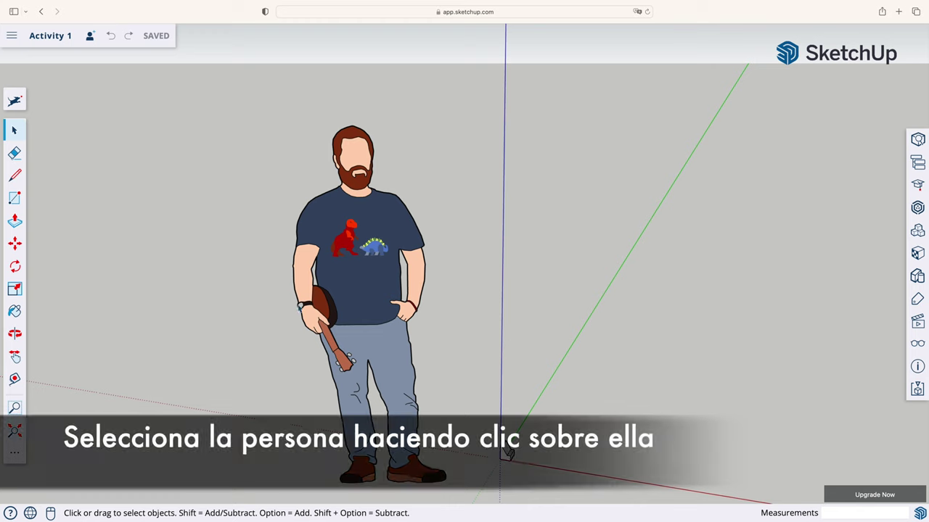
left_click(369, 295)
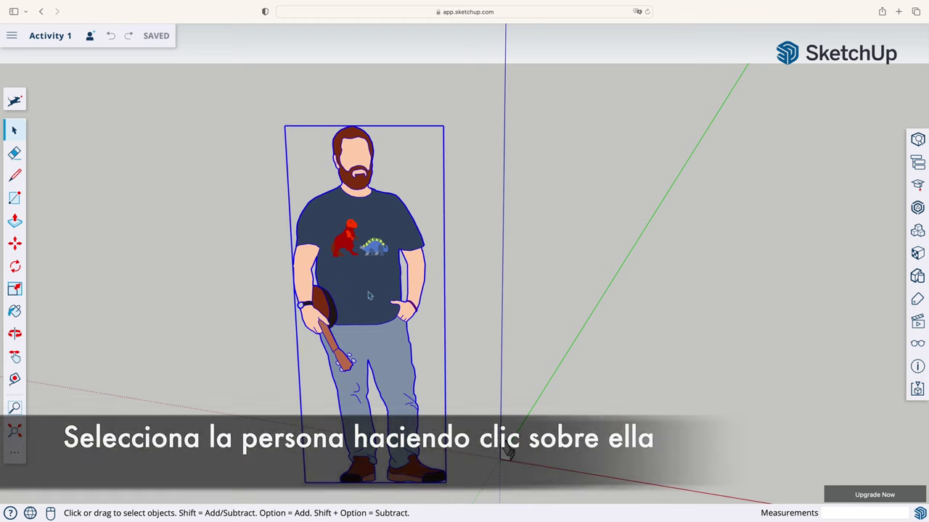
Erase the person figure and zoom extents onto the remaining seat solid.
right_click(369, 295)
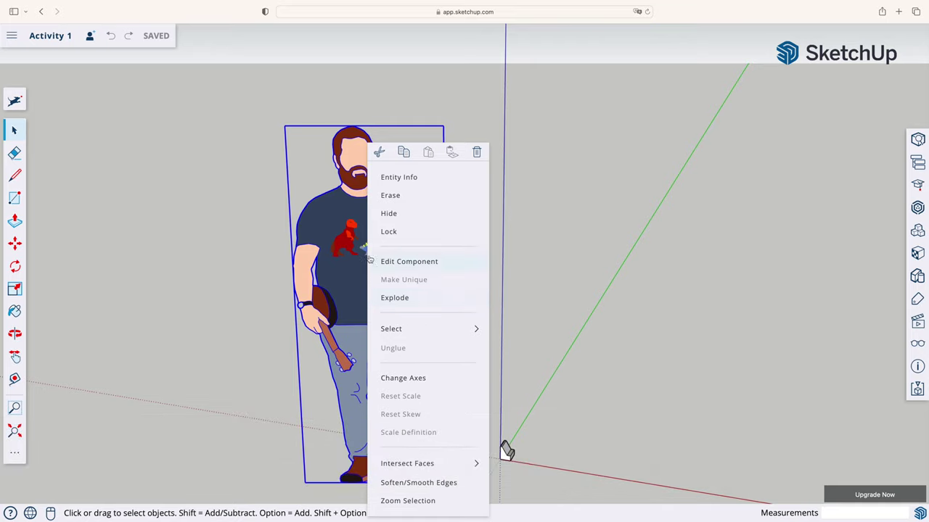
left_click(378, 196)
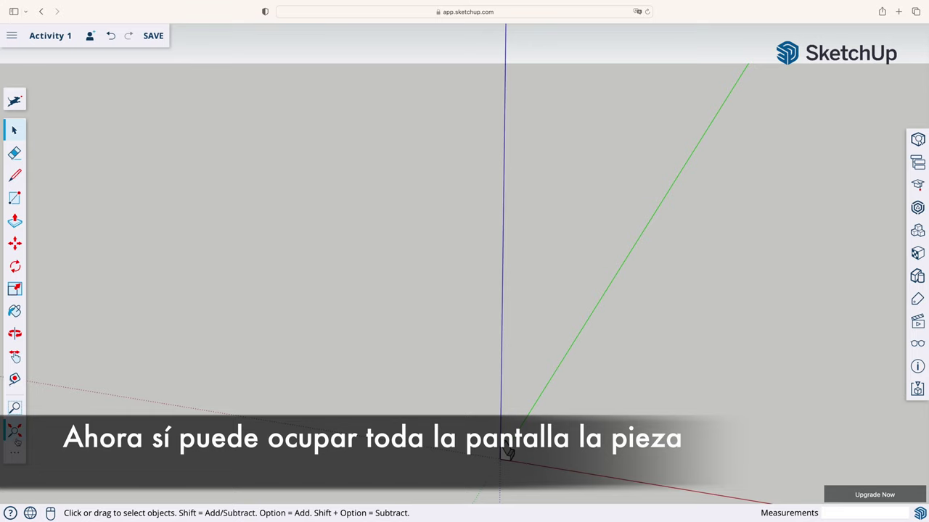
left_click(15, 431)
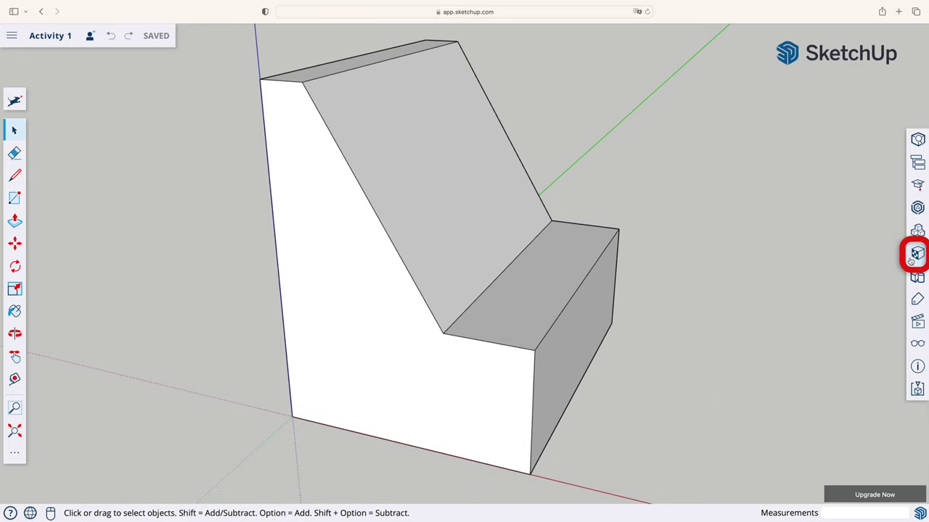
Pick the cherry wood material from the Wood category in the Materials library.
left_click(916, 254)
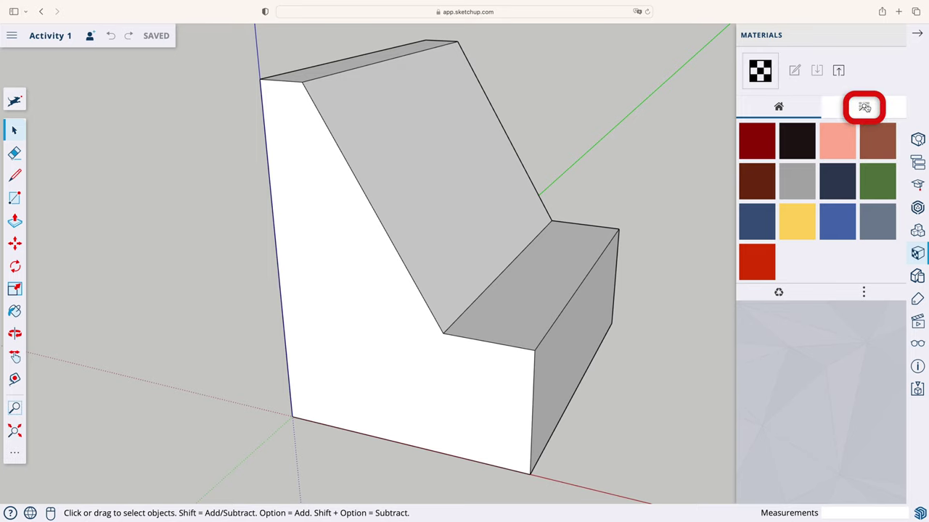
left_click(864, 107)
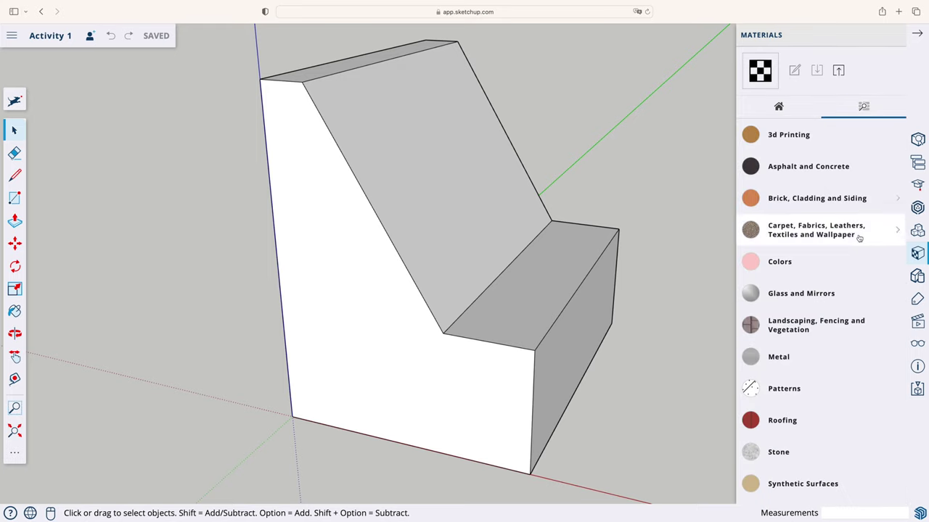
scroll(854, 324, "down", 1)
scroll(853, 323, "down", 3)
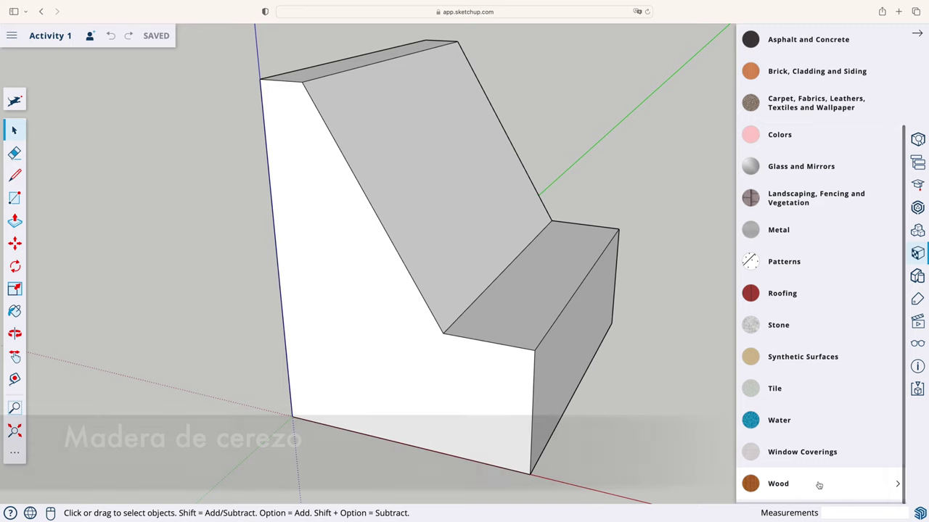
left_click(818, 485)
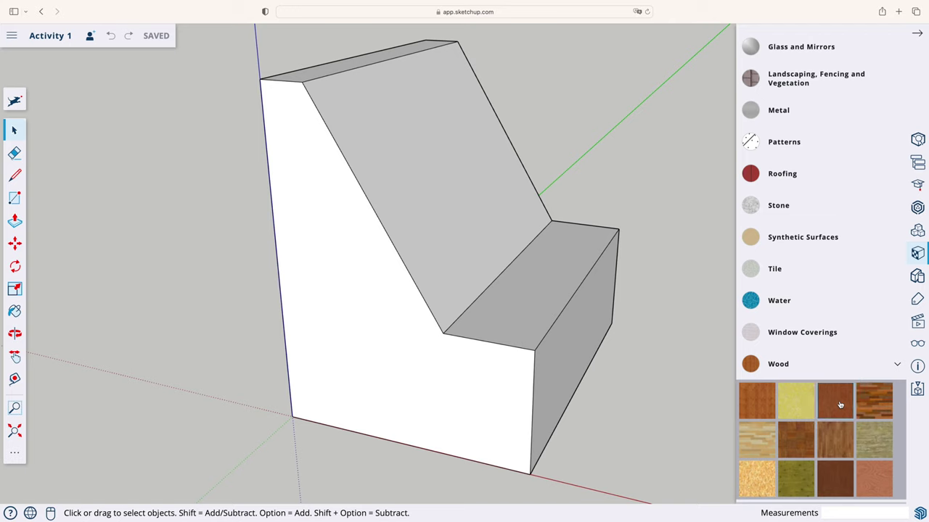
left_click(838, 405)
Paint the seat's end, top, sloped backrest, backrest top and front side cherry wood.
left_click(579, 357)
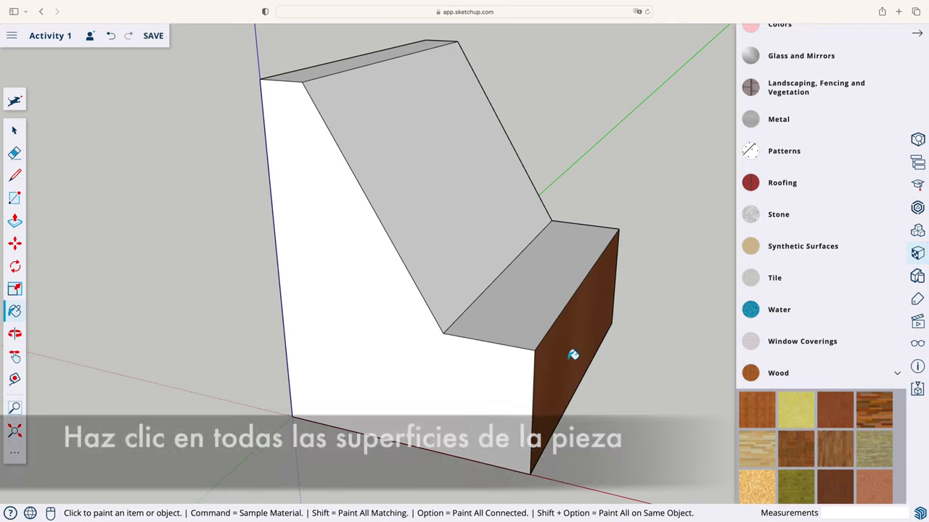
left_click(527, 310)
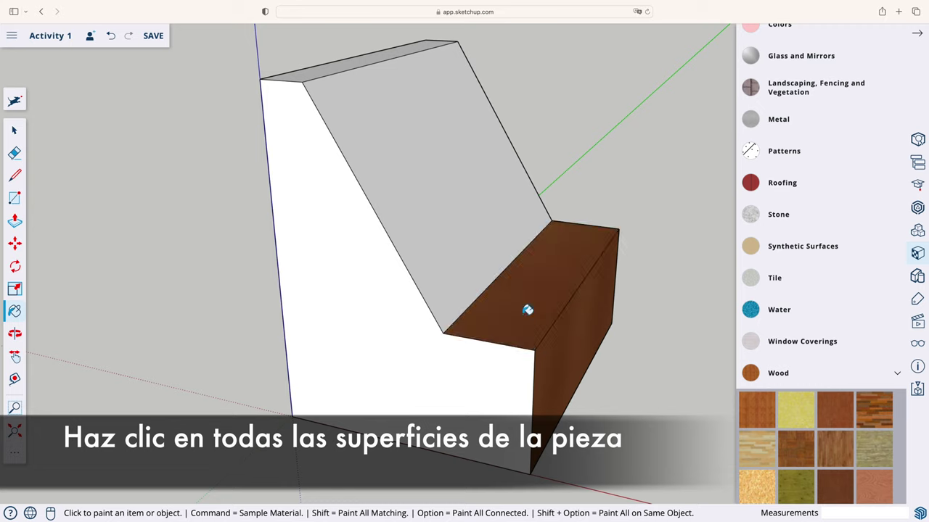
left_click(468, 246)
left_click(331, 69)
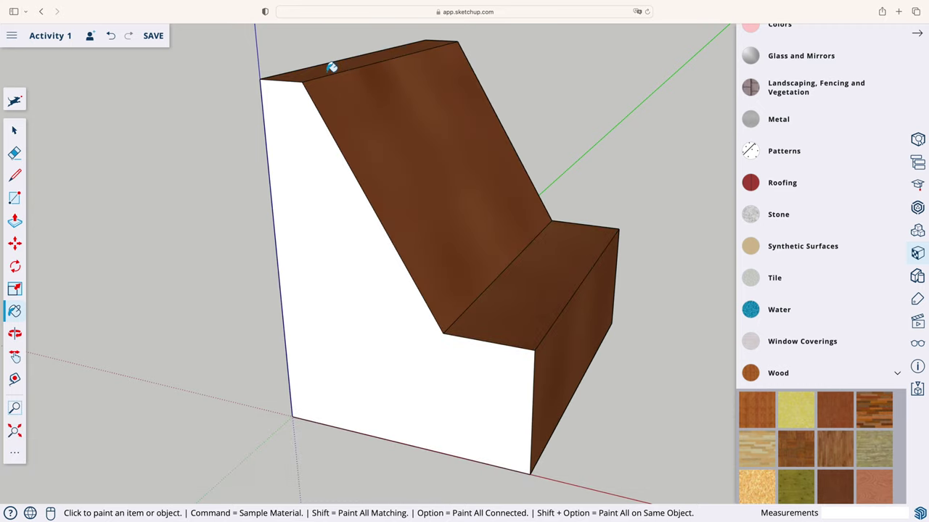
left_click(331, 270)
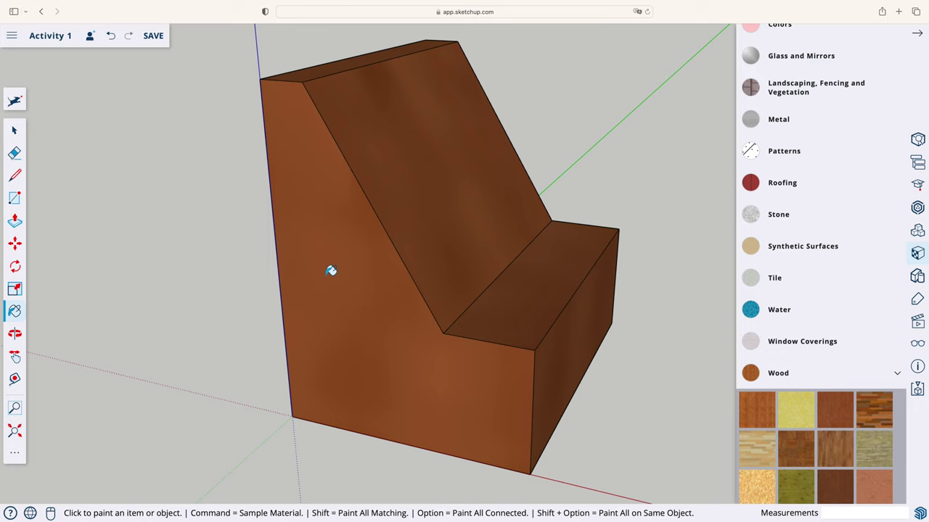
left_click(14, 337)
Orbit around and paint the seat's back, remaining side and bottom faces cherry wood.
mouse_move(138, 313)
left_mouse_down()
mouse_move(581, 310)
mouse_move(668, 280)
left_mouse_up()
mouse_move(286, 272)
left_mouse_down()
mouse_move(440, 286)
mouse_move(617, 256)
mouse_move(620, 145)
mouse_move(607, 93)
left_mouse_up()
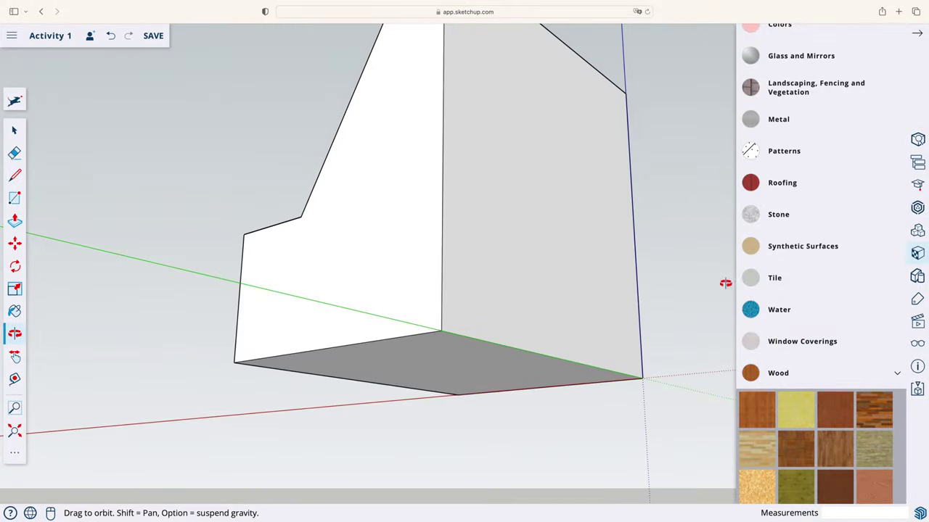
left_click(835, 420)
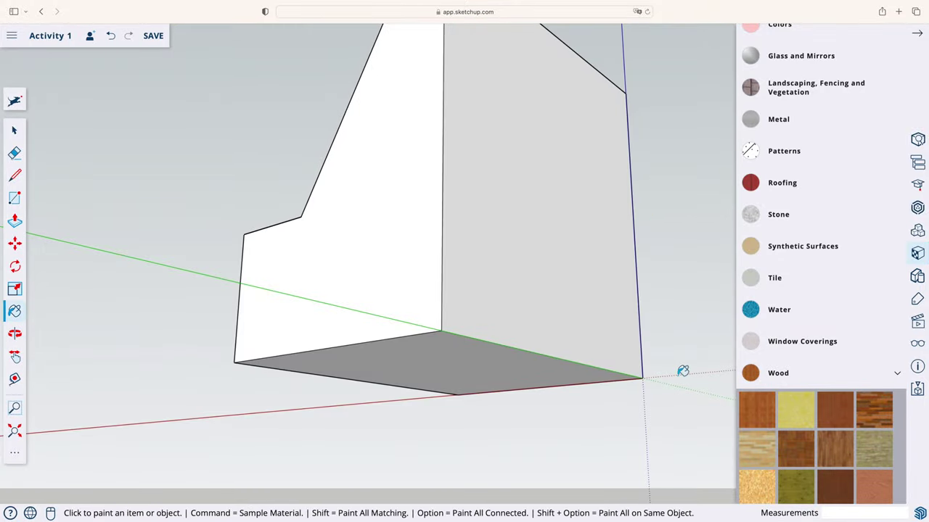
left_click(527, 277)
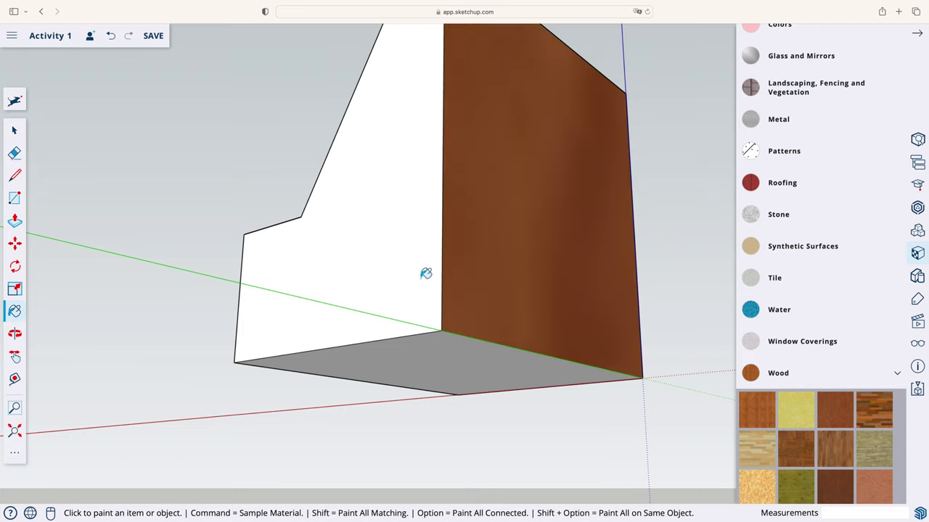
left_click(397, 269)
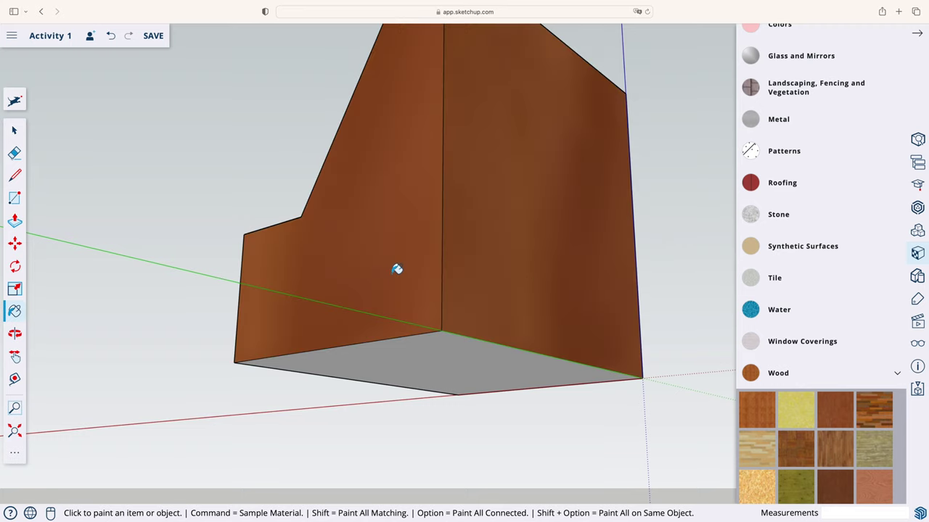
left_click(467, 364)
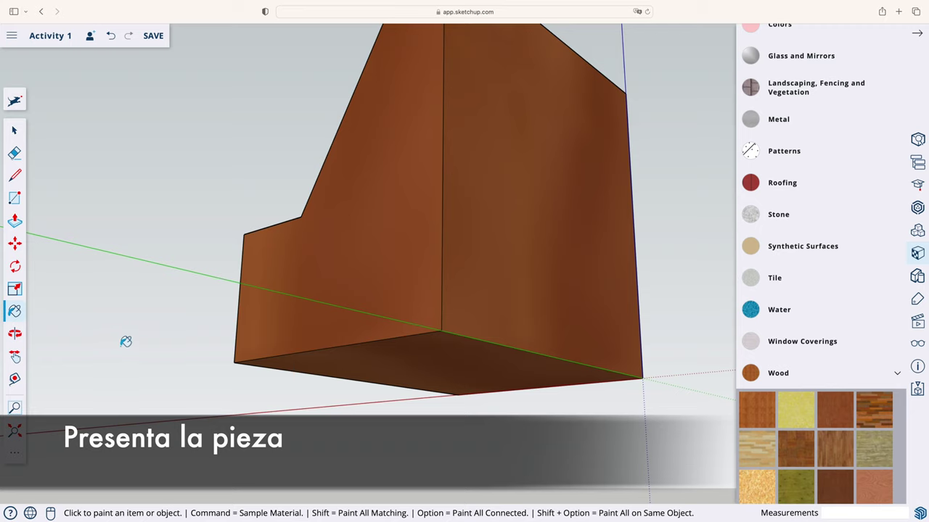
left_click(15, 336)
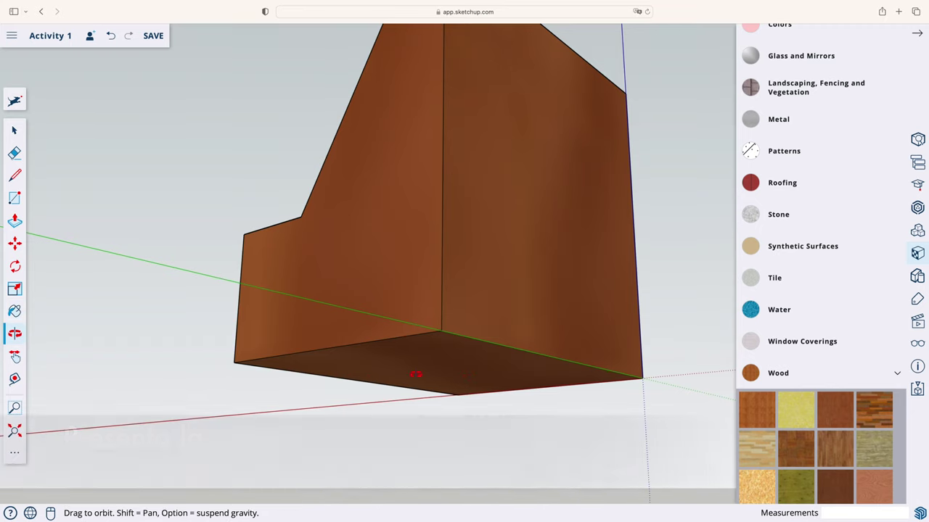
mouse_move(660, 377)
left_mouse_down()
mouse_move(444, 400)
mouse_move(614, 349)
mouse_move(427, 421)
mouse_move(399, 414)
mouse_move(243, 433)
left_mouse_up()
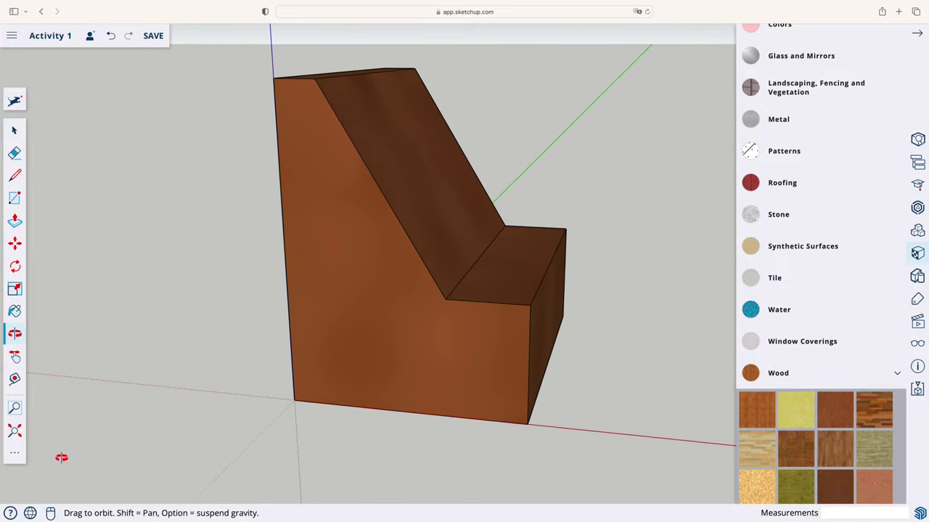
Zoom extents on the cherry-wood seat and close the Materials panel.
left_click(15, 454)
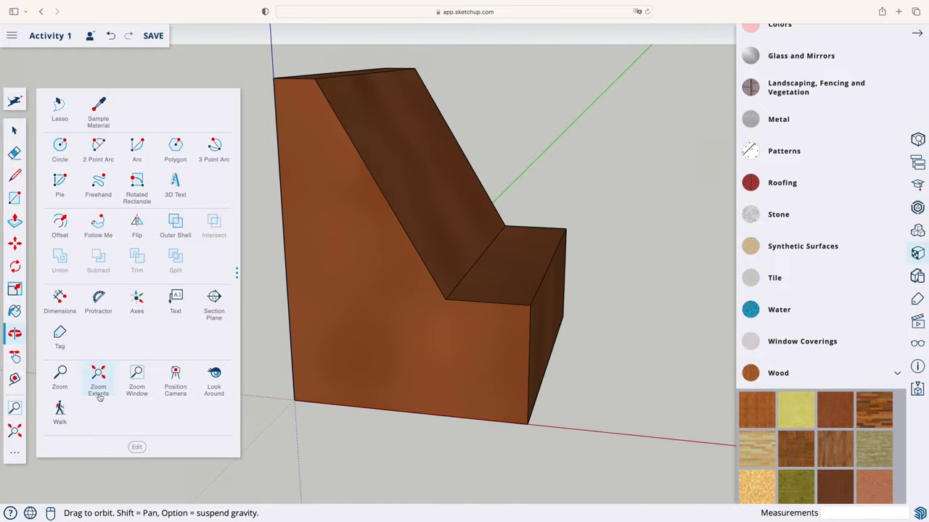
left_click(99, 385)
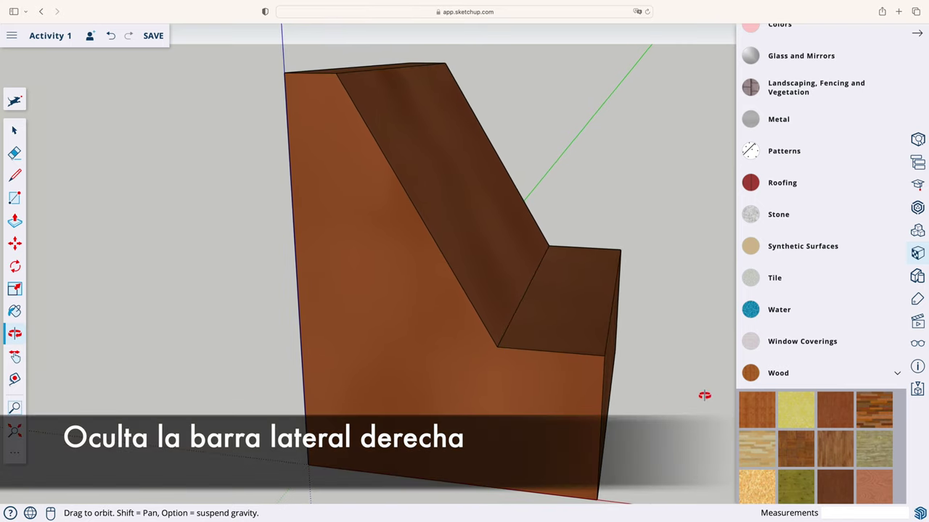
scroll(897, 375, "up", 3)
scroll(898, 374, "up", 3)
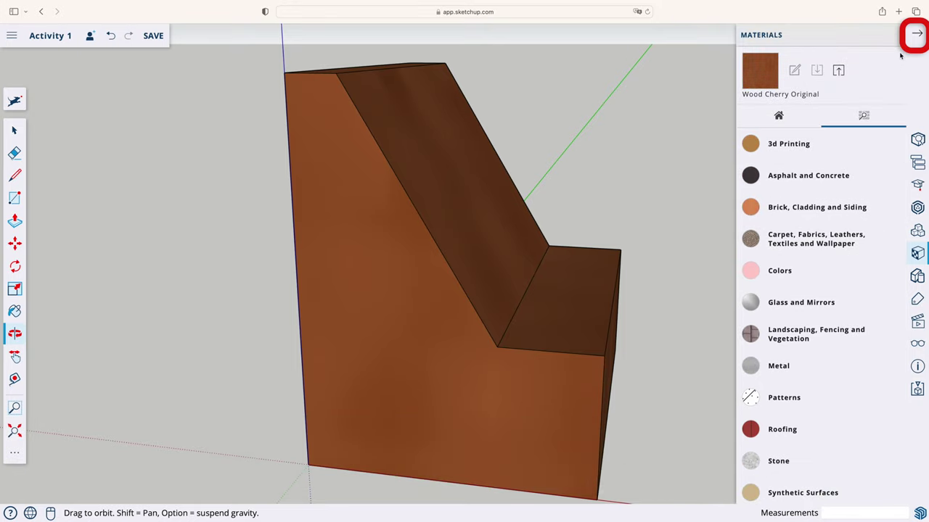
left_click(917, 35)
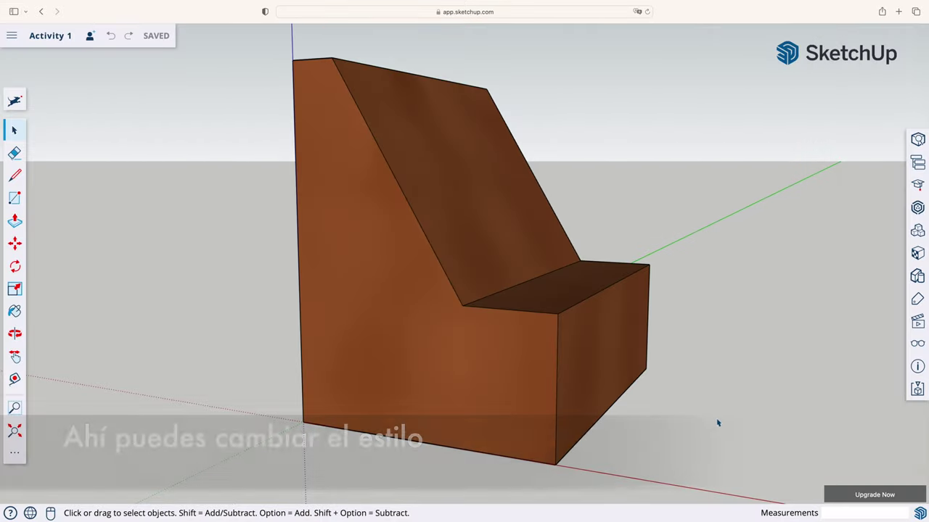
Apply Simple Style from Default Styles, giving a blue sky and green ground.
left_click(916, 277)
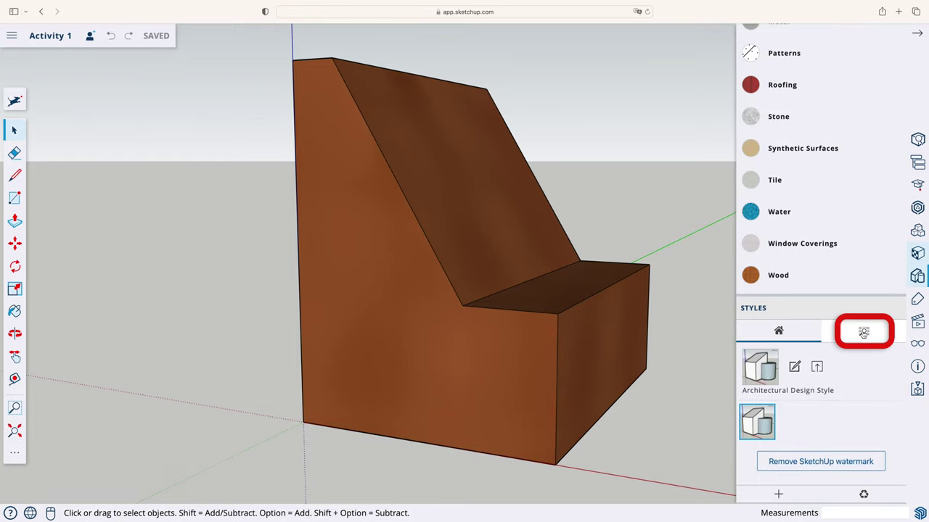
left_click(863, 332)
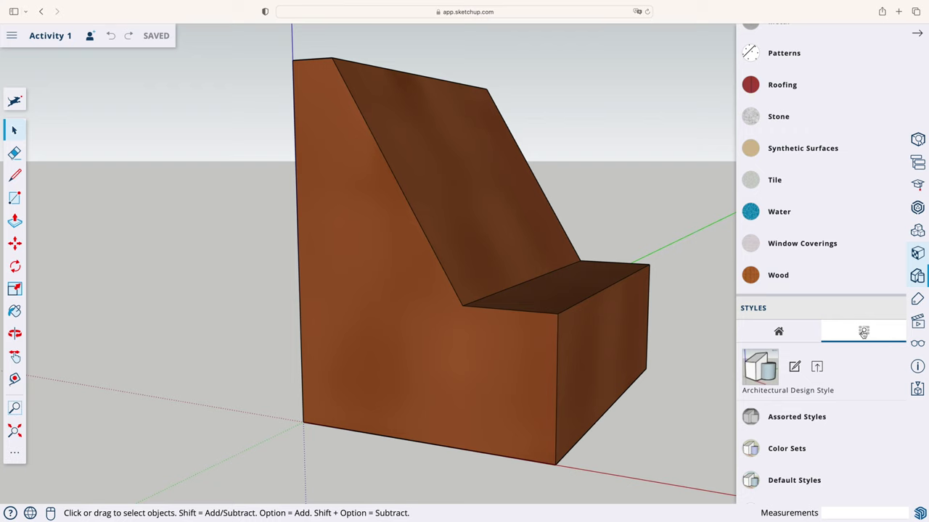
scroll(863, 332, "down", 3)
scroll(861, 341, "down", 2)
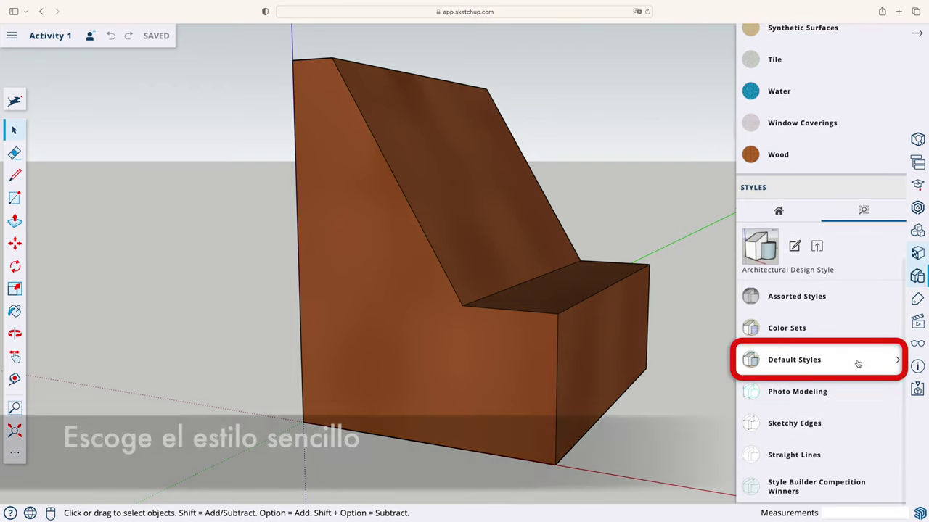
left_click(858, 364)
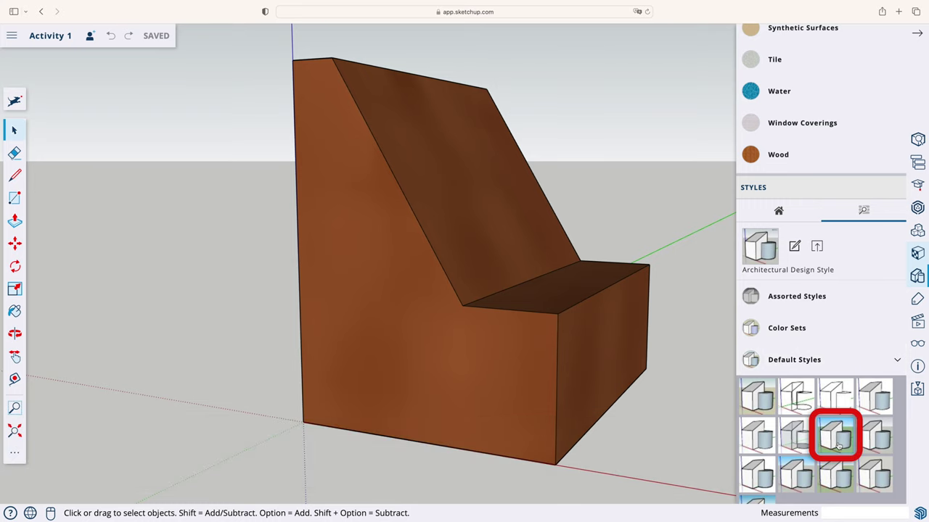
left_click(837, 444)
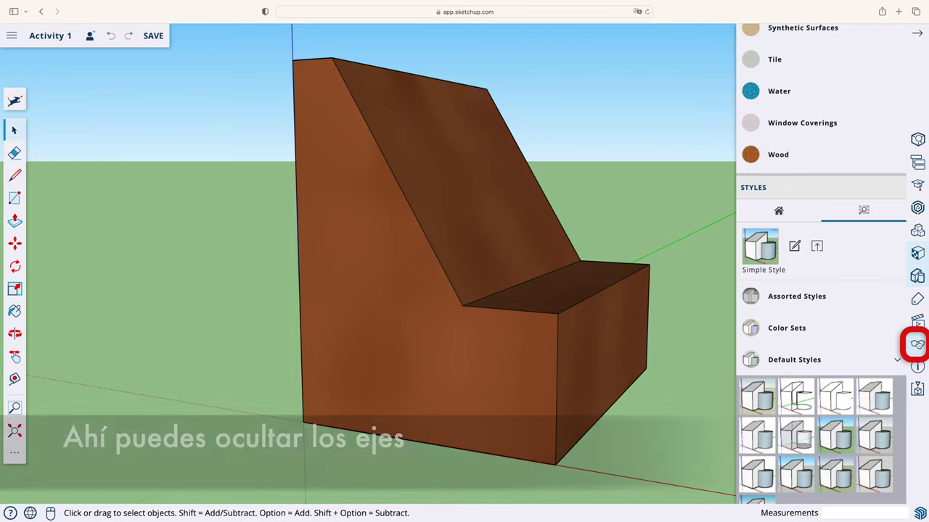
left_click(917, 344)
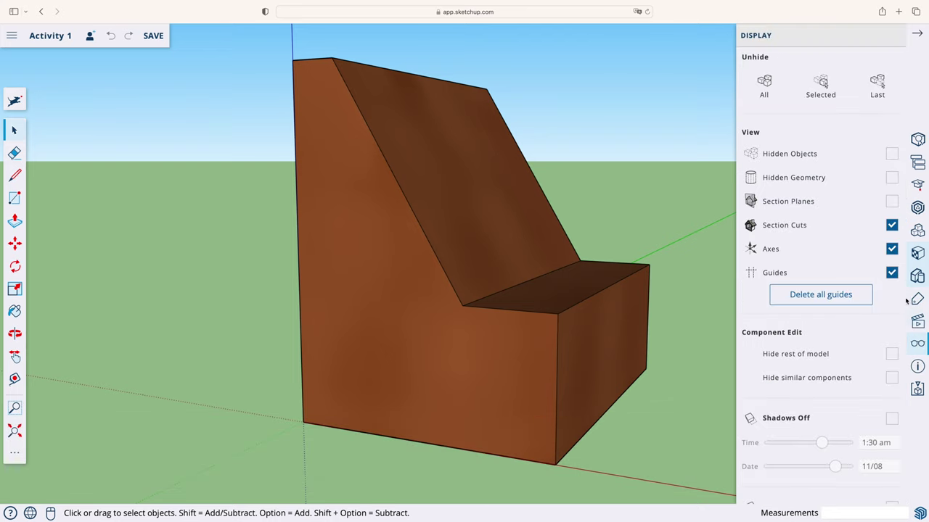
Hide the model axes and close the Display settings panel.
left_click(893, 250)
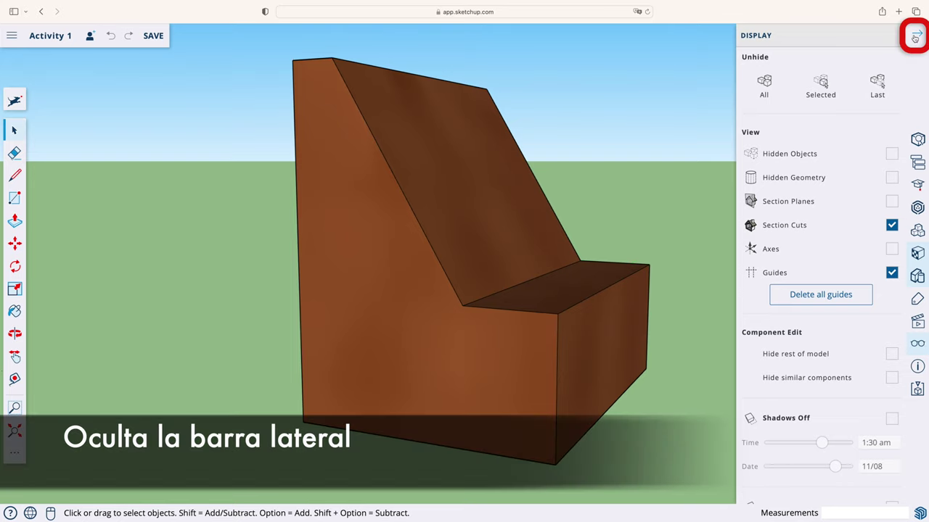
left_click(915, 37)
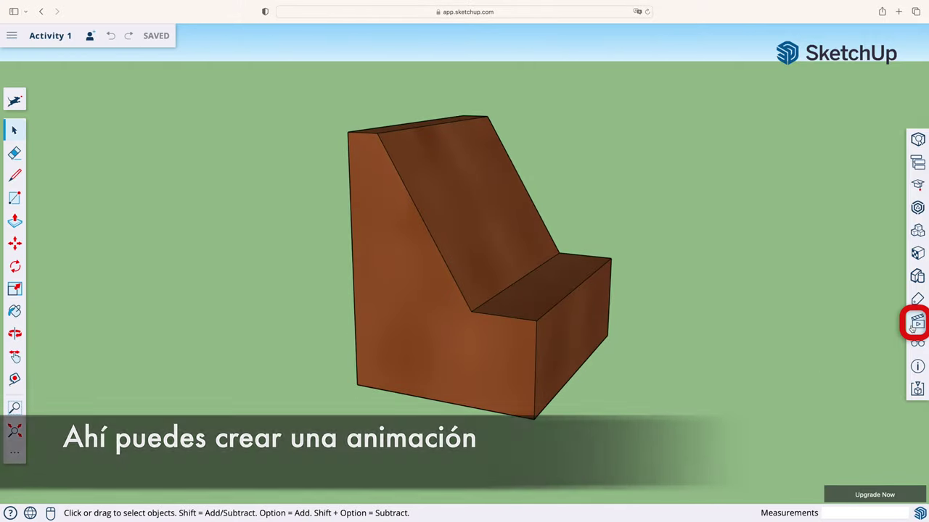
left_click(914, 324)
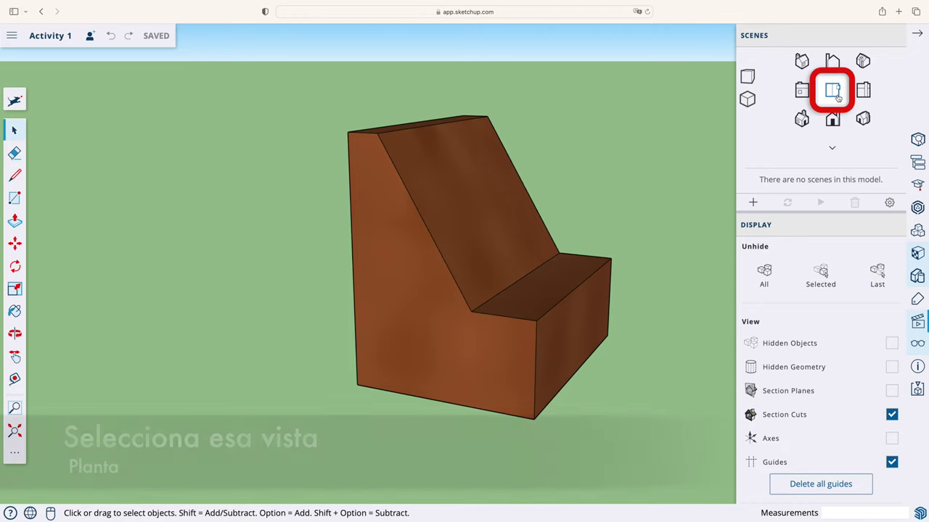
Add Scenes 1-3 from the Top, Iso and Front standard views.
left_click(836, 96)
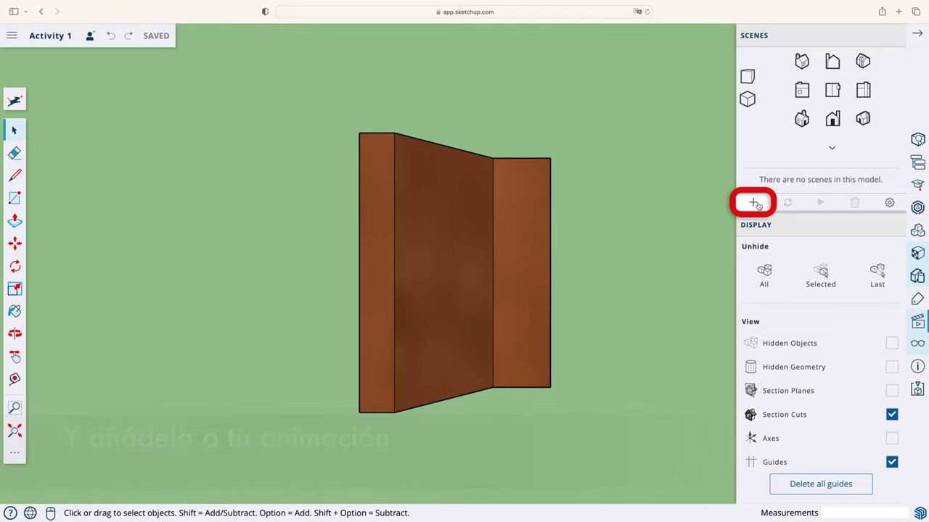
left_click(754, 204)
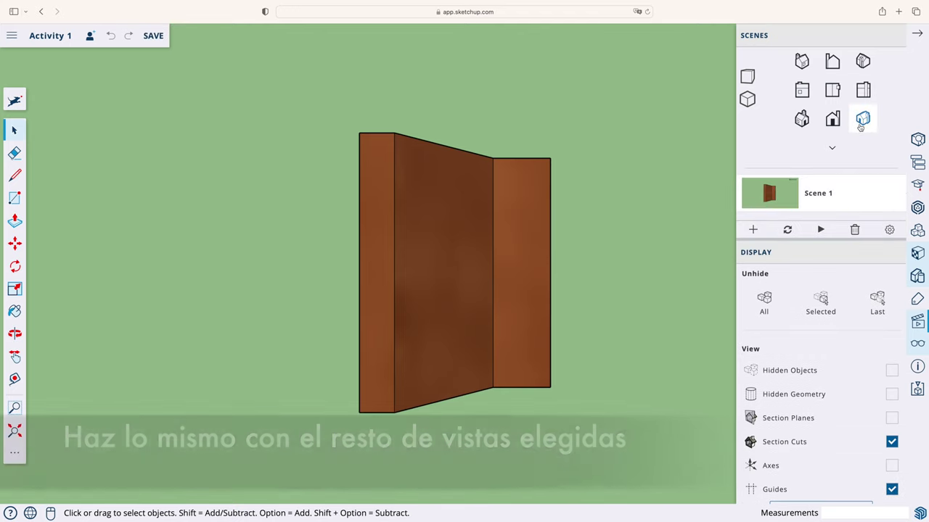
left_click(861, 124)
left_click(754, 230)
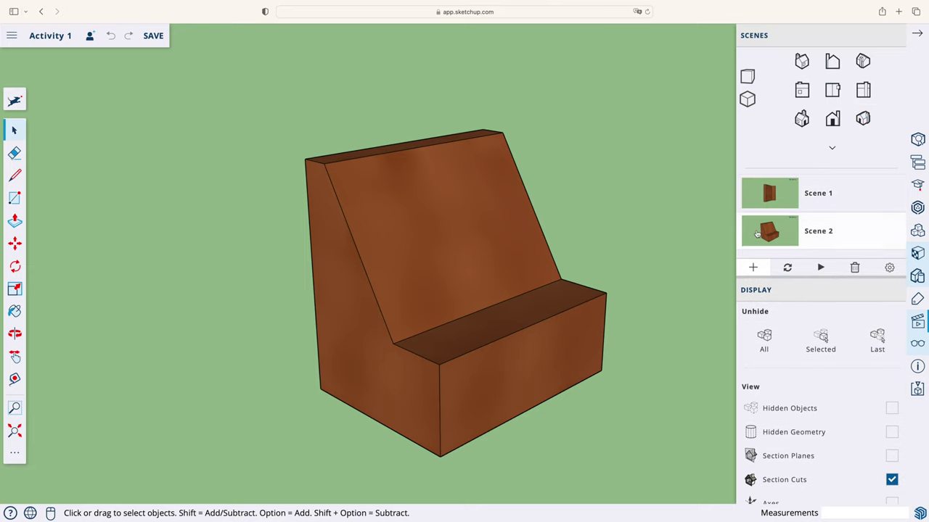
left_click(861, 91)
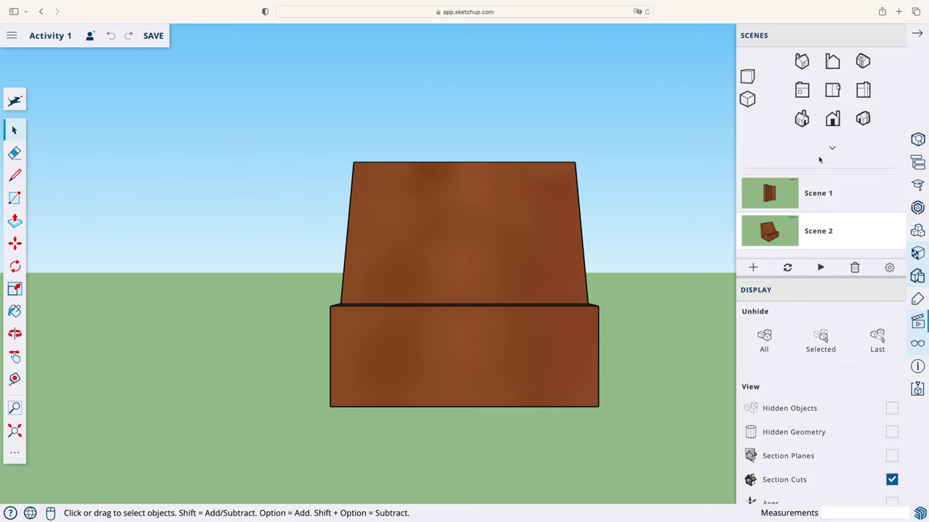
left_click(754, 268)
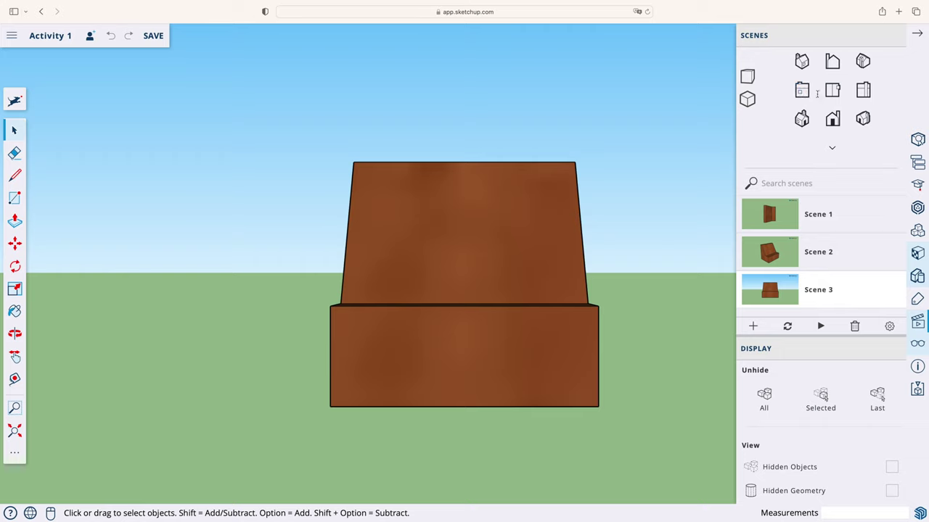
Add Scenes 4-6 from the Right, Back and Left views, then return to Scene 1.
left_click(832, 64)
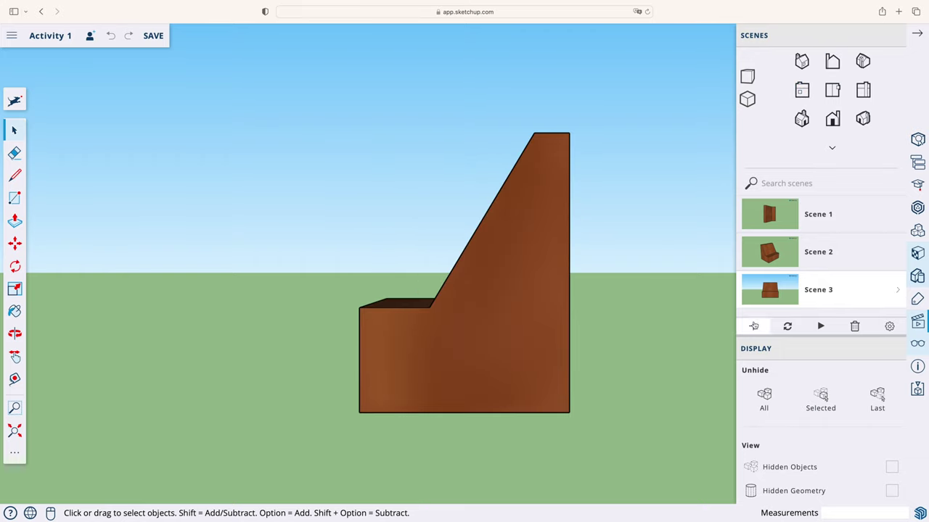
left_click(753, 328)
left_click(801, 114)
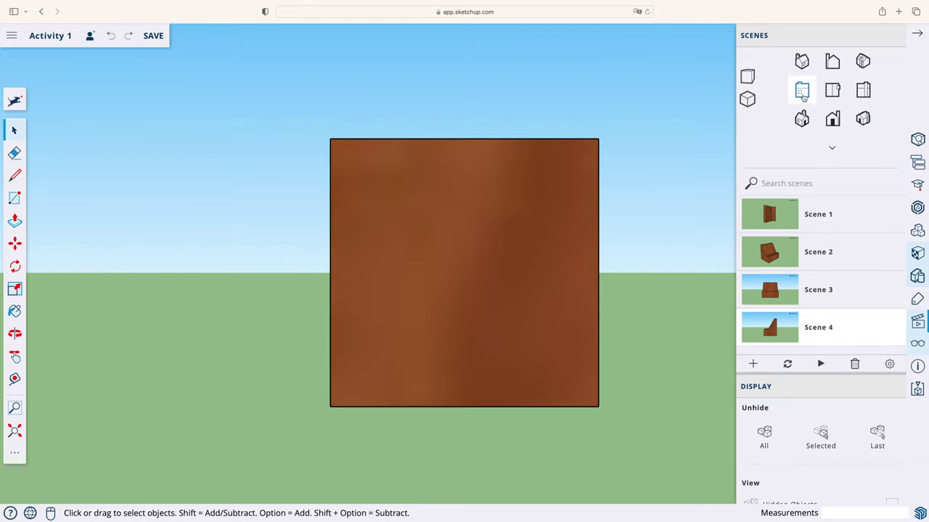
left_click(754, 365)
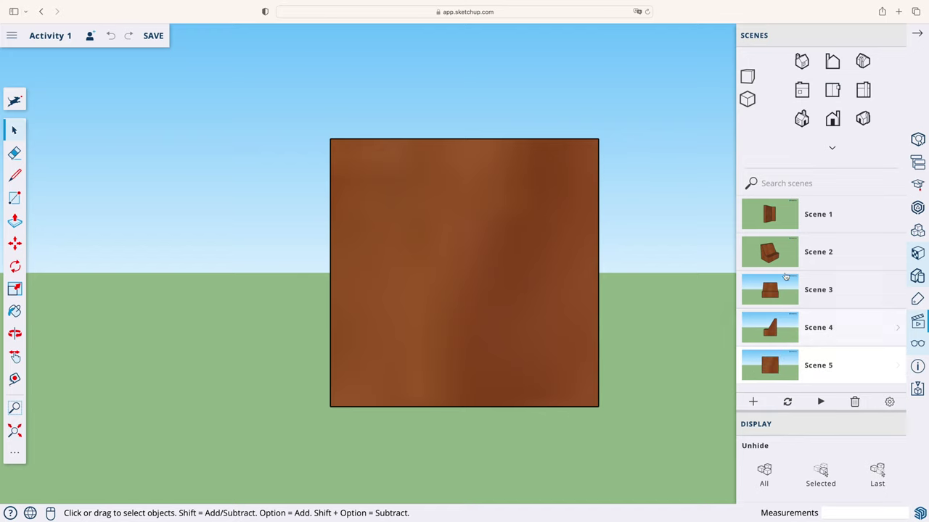
left_click(831, 121)
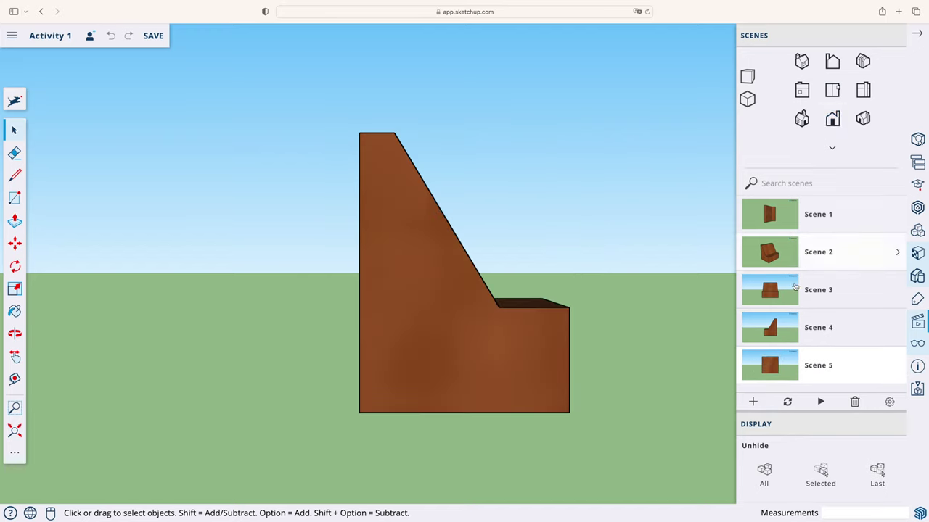
left_click(752, 402)
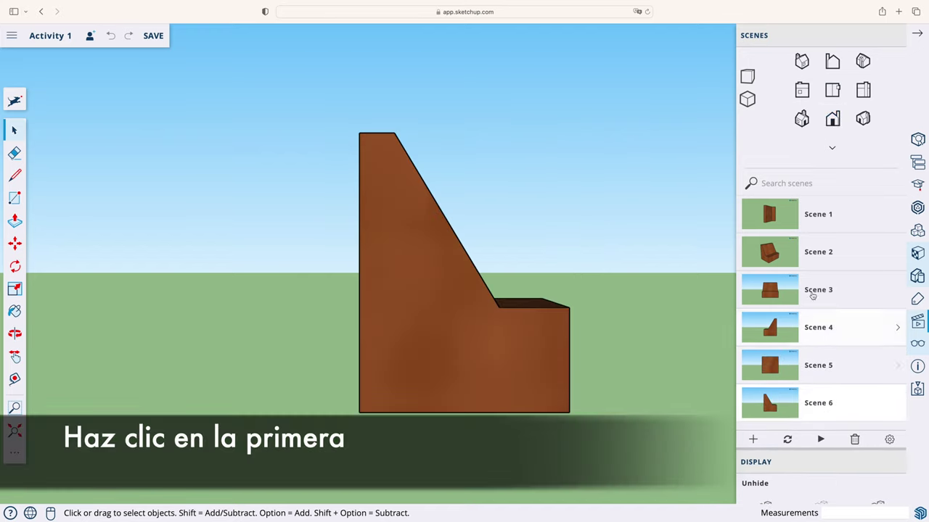
left_click(855, 227)
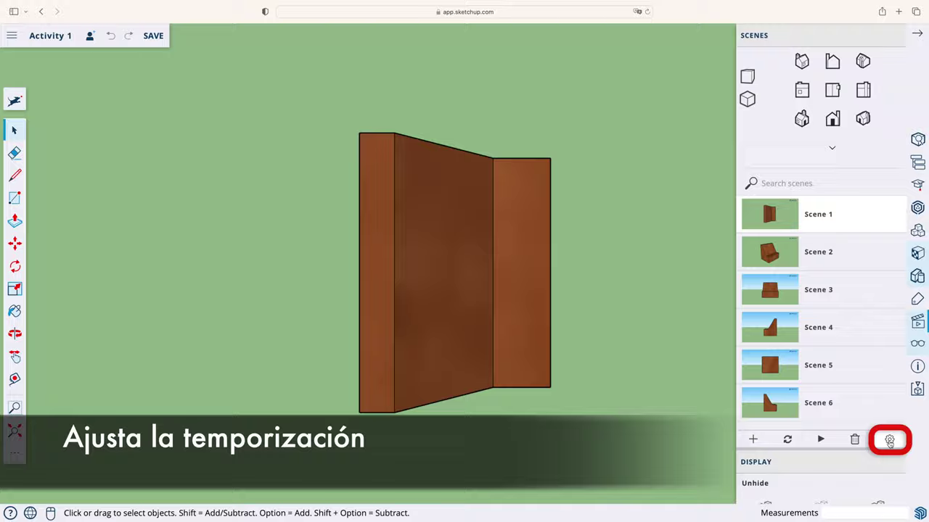
Set scene Transition Time to 5 seconds and Delay Time to 0.
left_click(890, 440)
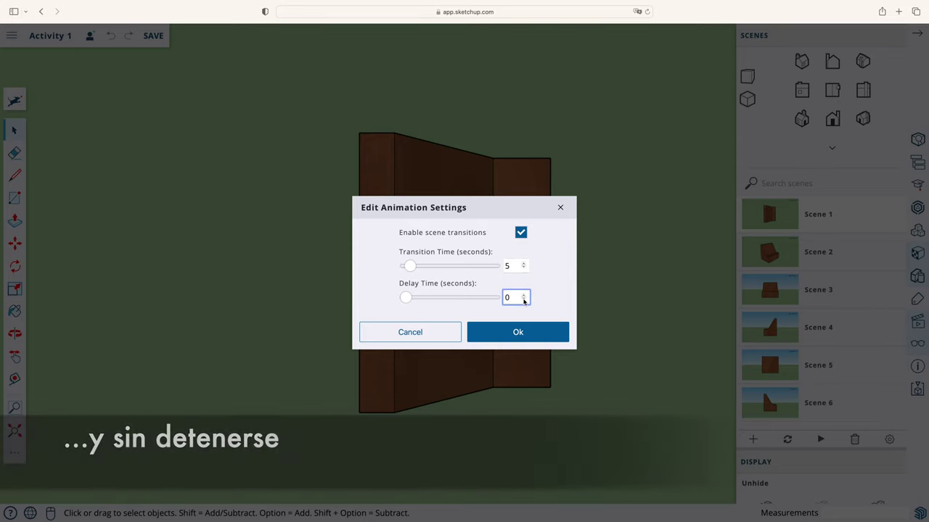
left_click(532, 341)
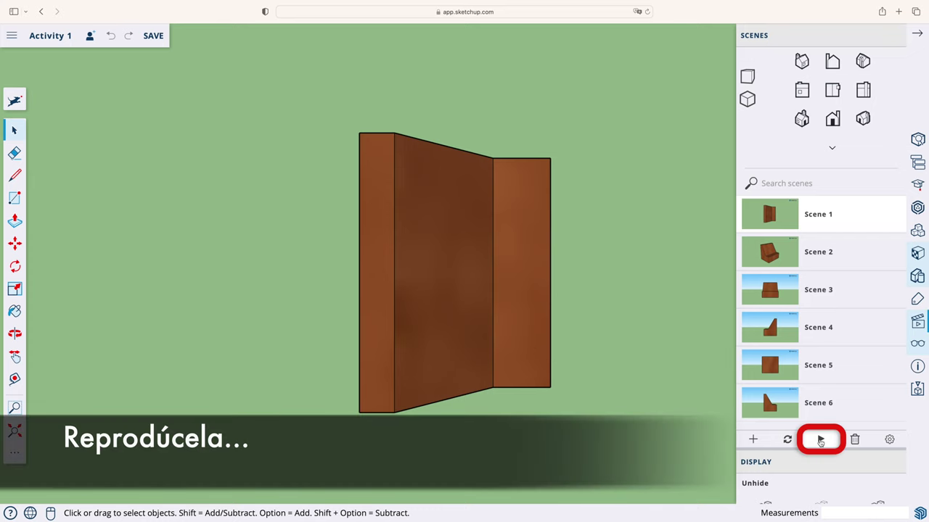
Play the scene animation with the sidebar hidden, then pause it and close Scenes.
left_click(820, 440)
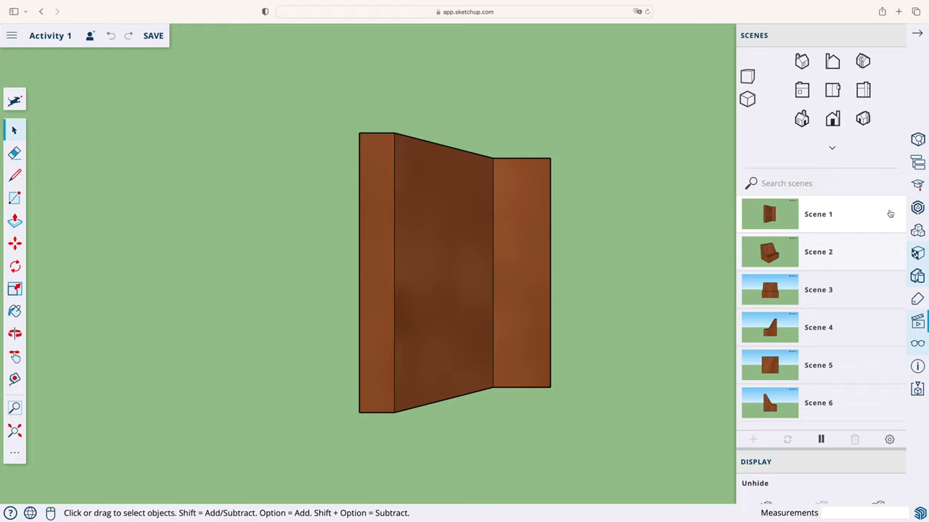
left_click(918, 38)
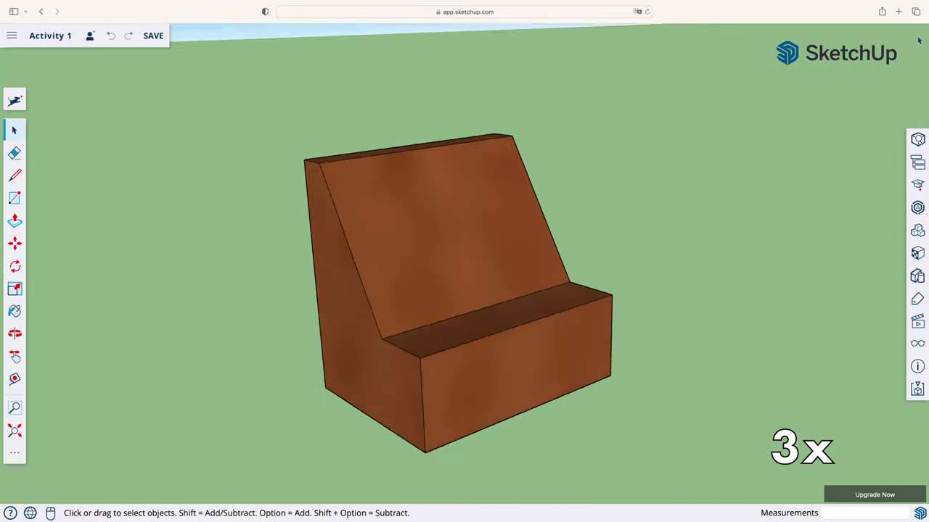
left_click(917, 323)
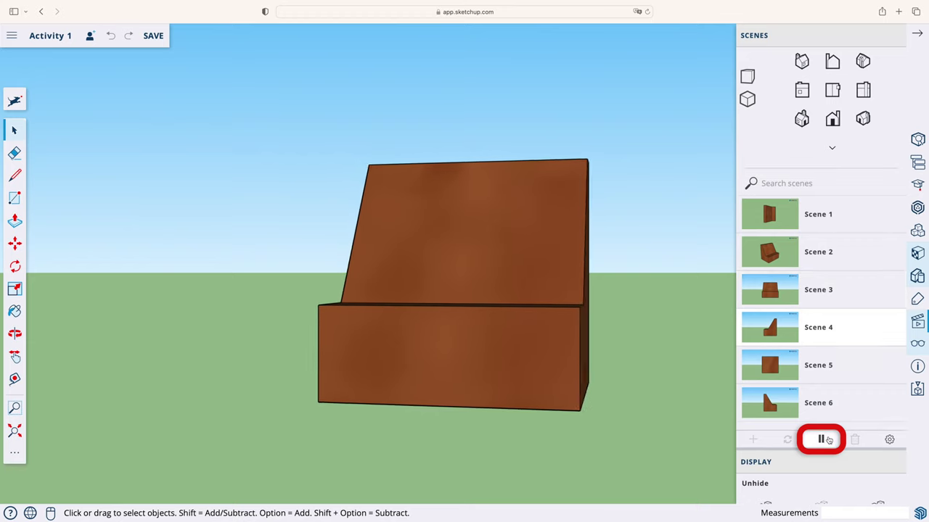
left_click(822, 440)
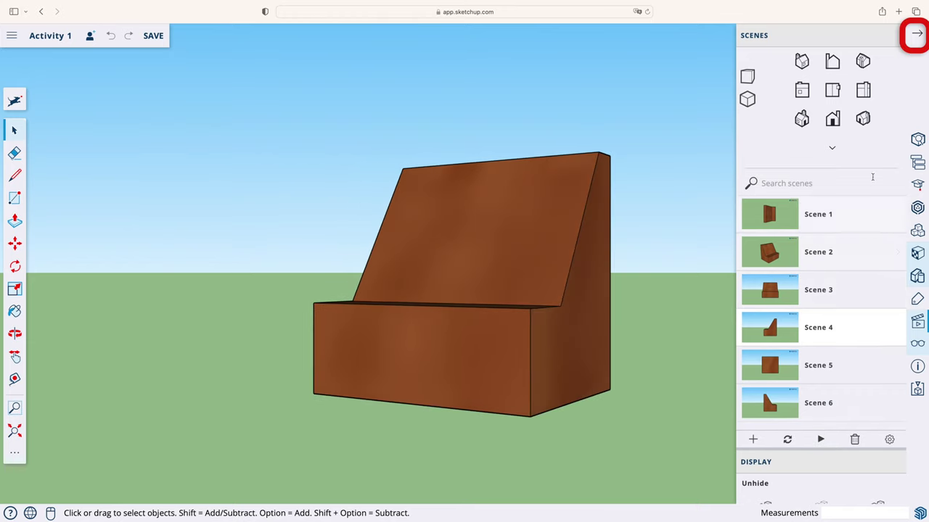
left_click(916, 36)
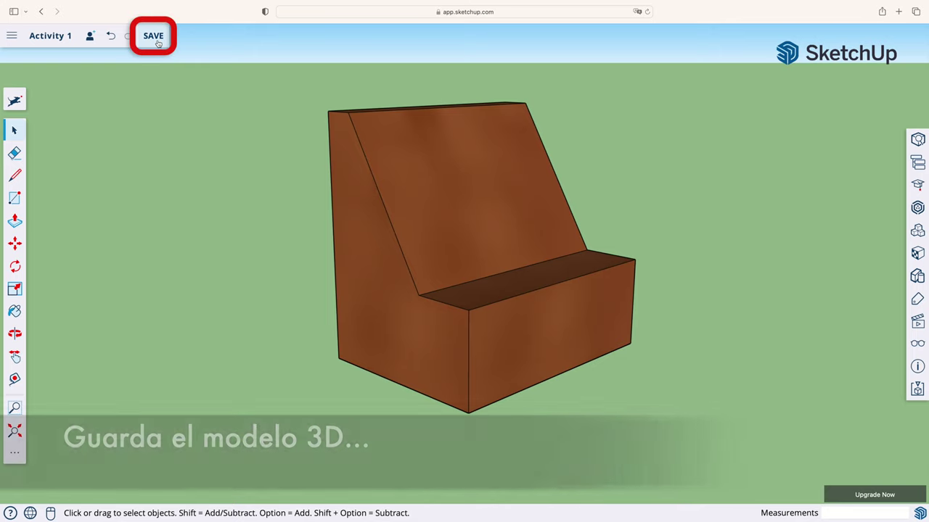
Save Activity 1 and go back to the home screen, where it appears under Recent Files.
left_click(157, 41)
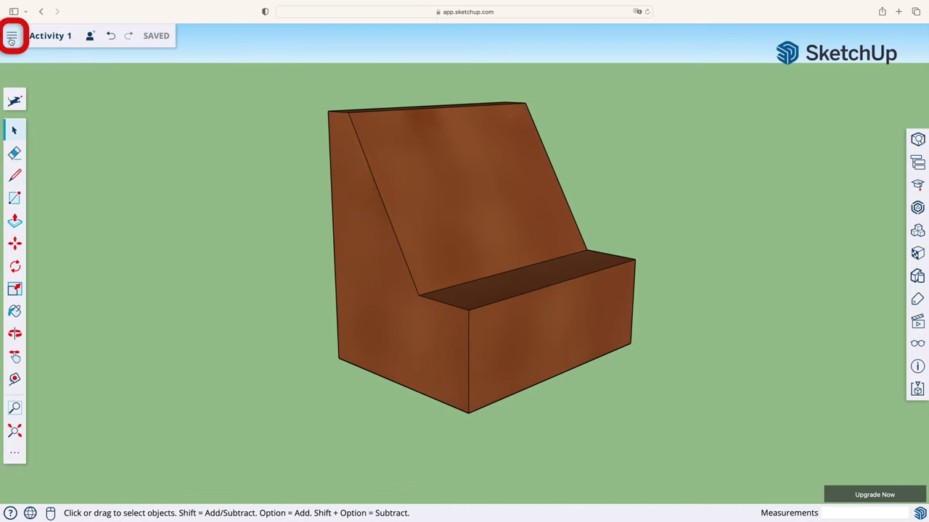
left_click(10, 40)
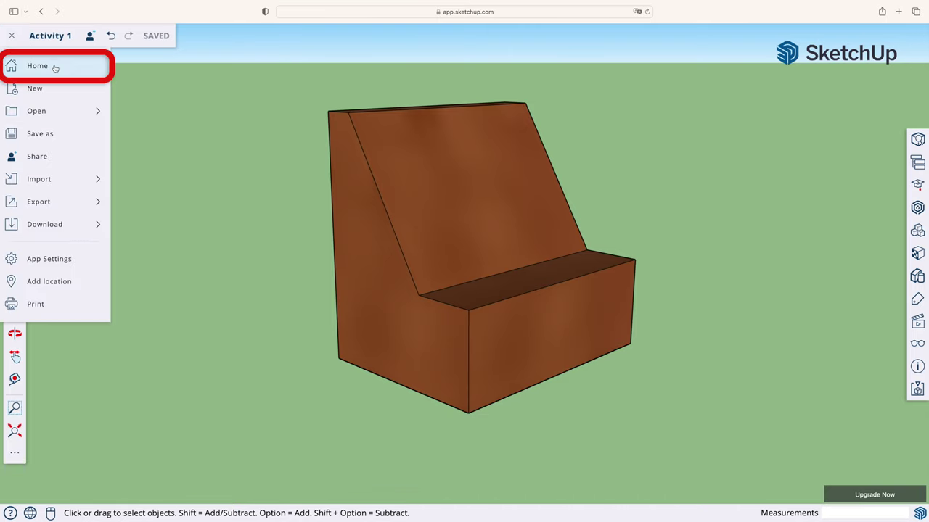
left_click(56, 68)
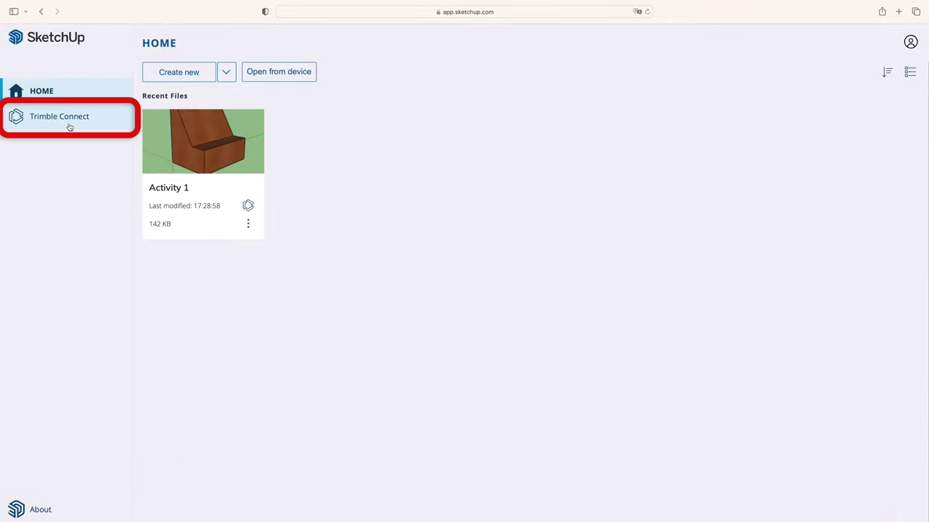
Check that Activity 1 is in Trimble Connect's First Steps folder, then sign out, confirming with Yes.
left_click(69, 127)
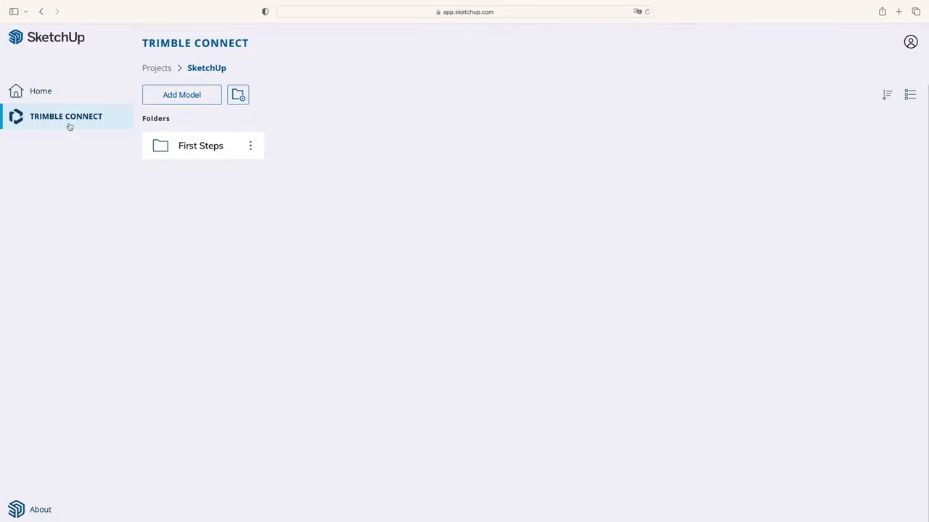
left_click(187, 156)
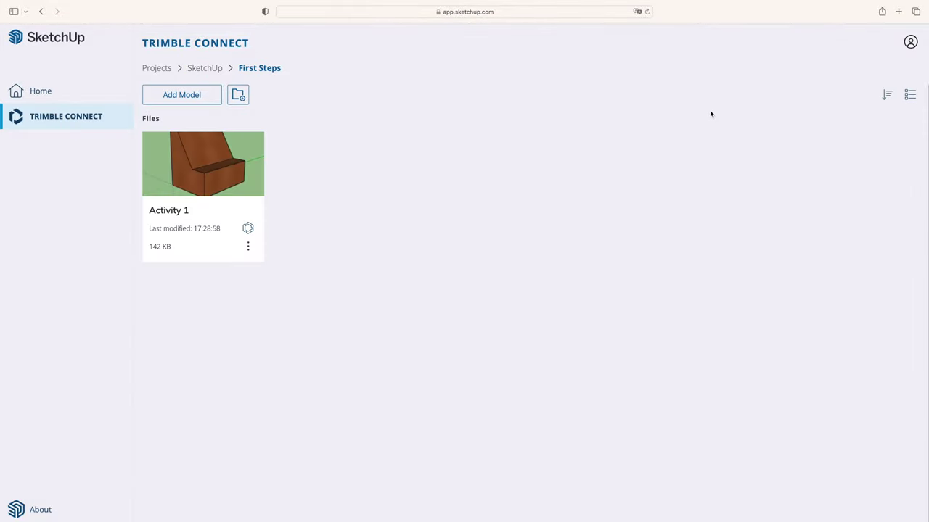
left_click(909, 45)
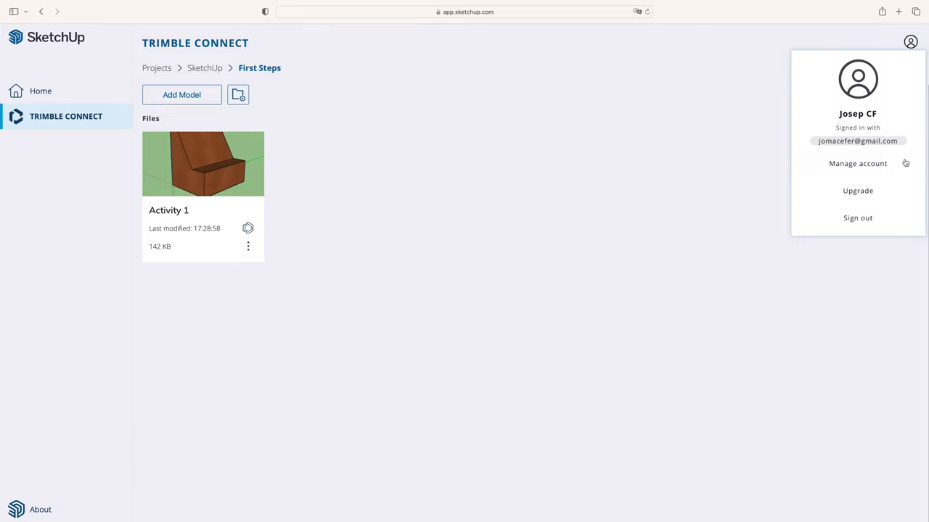
left_click(889, 222)
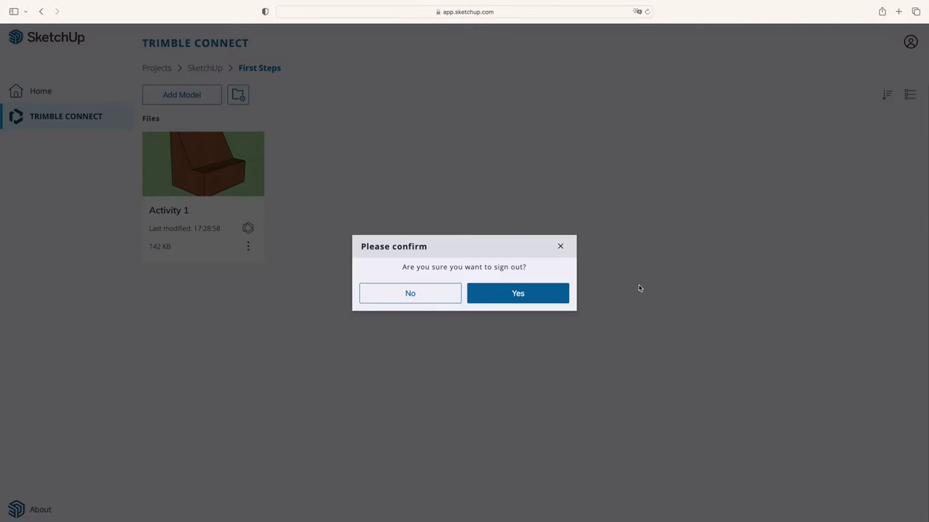
left_click(561, 294)
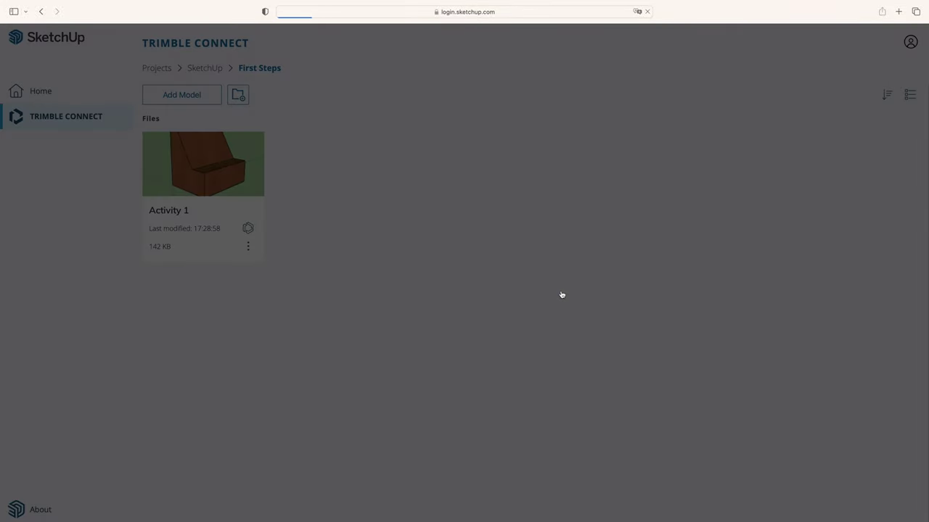